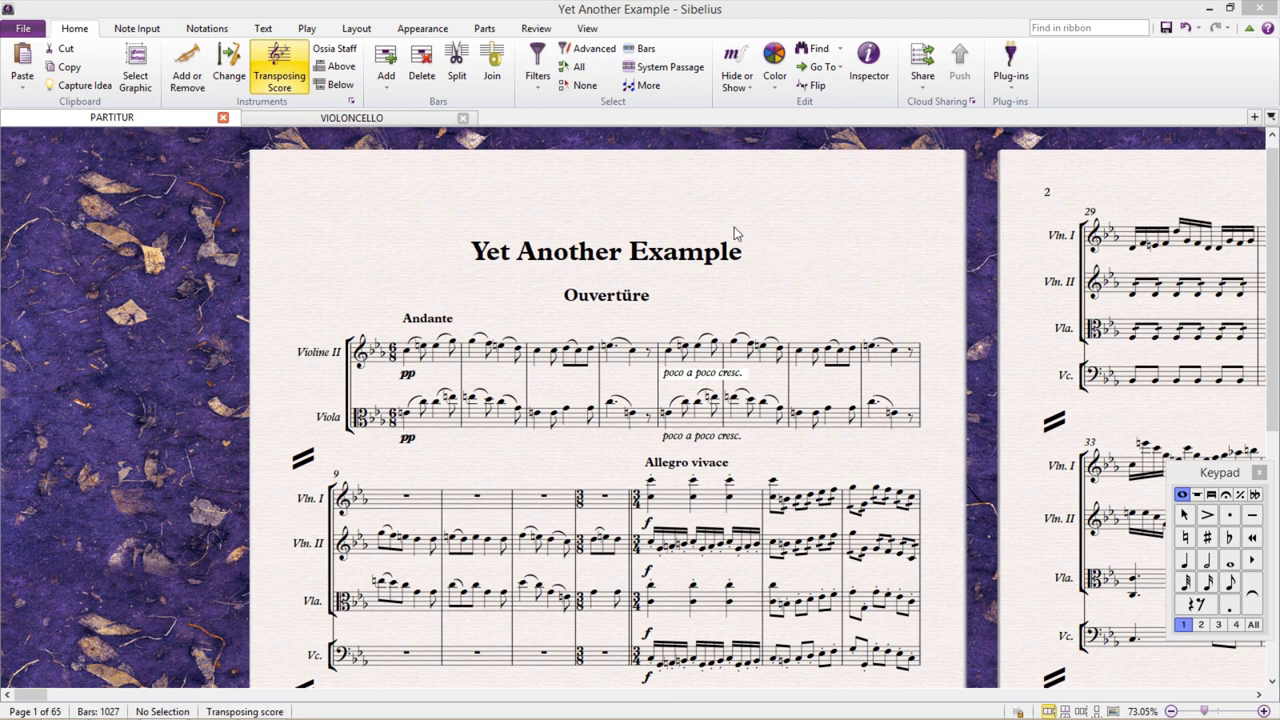
Browse the installed plug-ins lists on the Home and Note Input tabs.
left_click(1011, 76)
scroll(1085, 350, "down", 1)
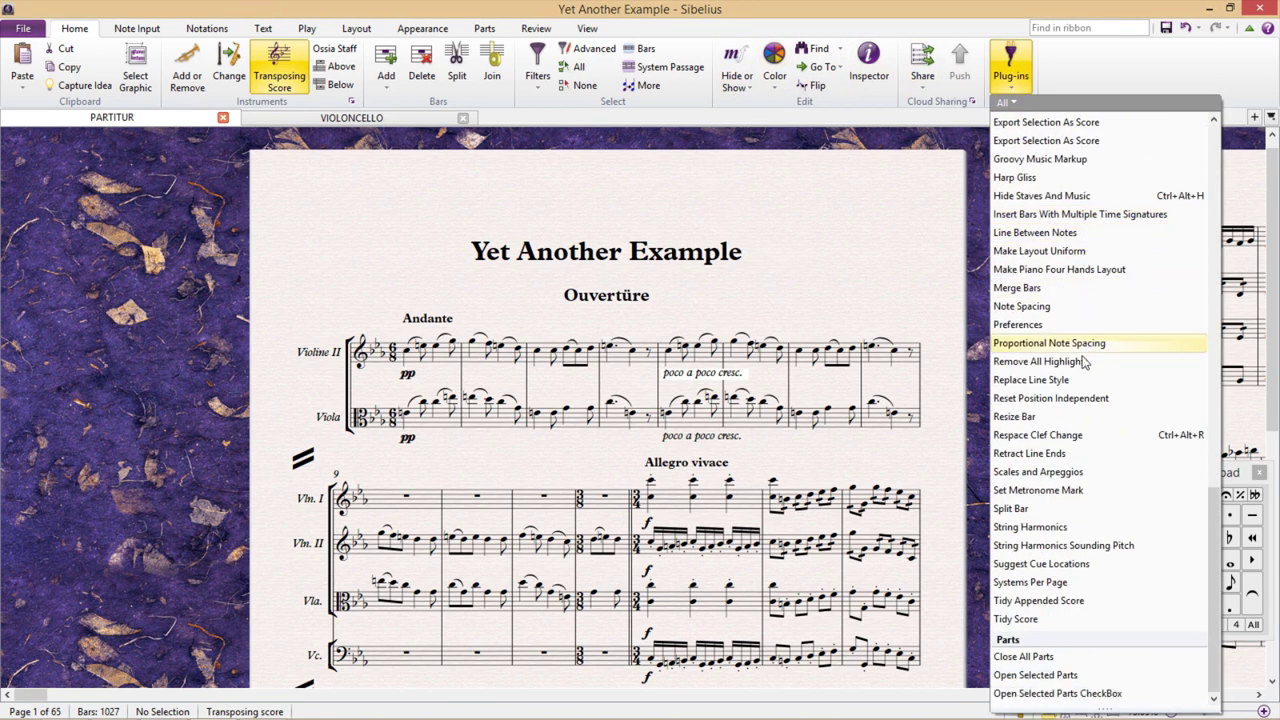
scroll(1085, 365, "up", 1)
left_click(135, 29)
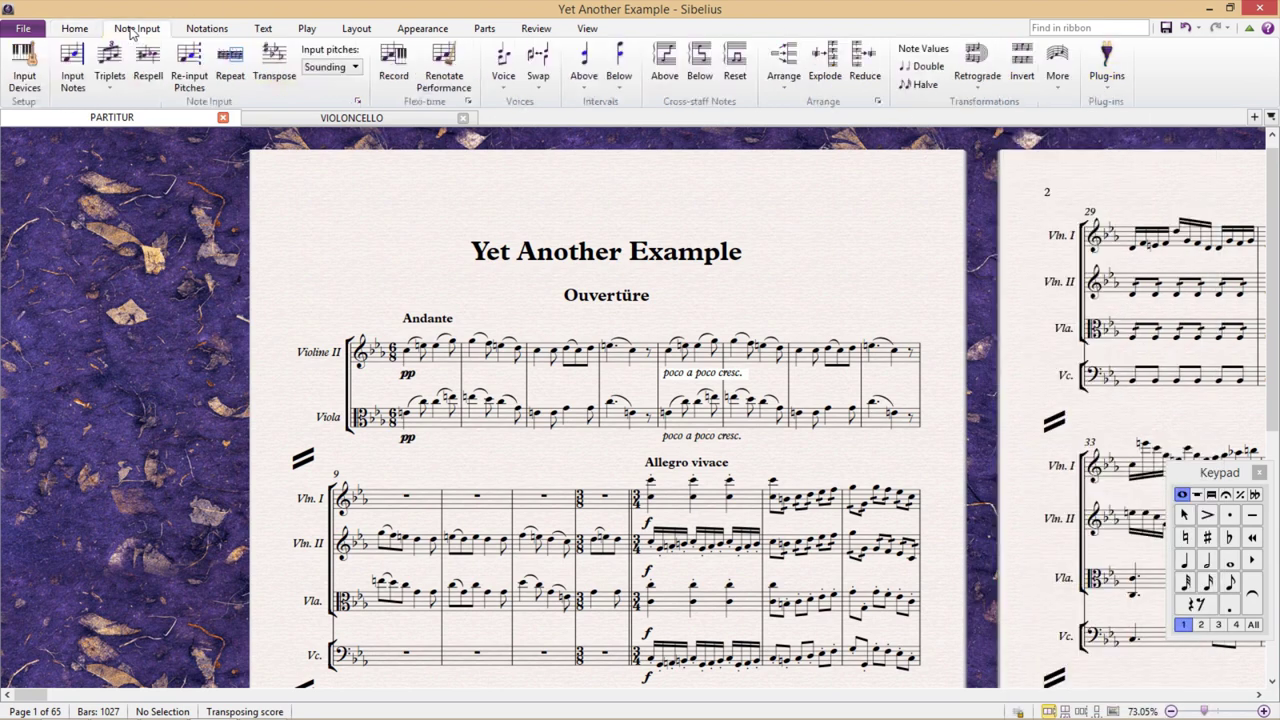
left_click(1106, 65)
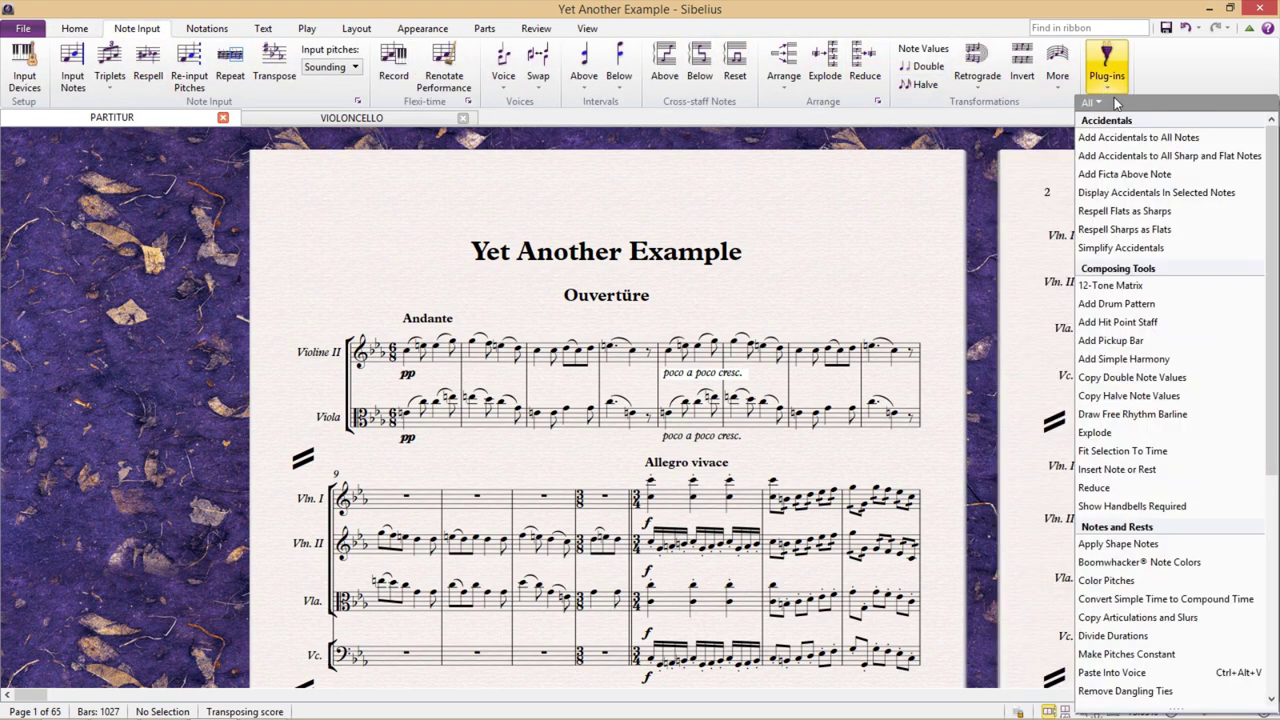
scroll(1148, 228, "down", 3)
scroll(1148, 228, "down", 1)
scroll(1148, 240, "up", 6)
Check the plug-ins lists on the Text and Playback tabs, then return to Home.
left_click(263, 28)
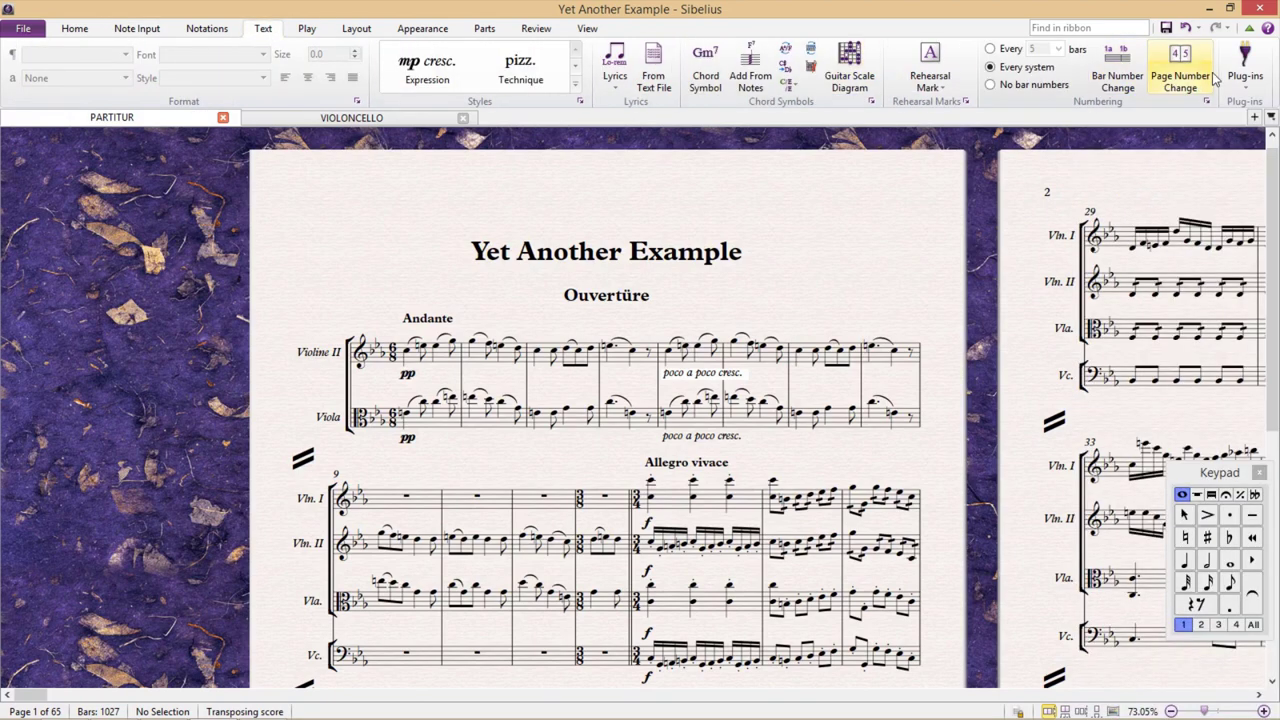
left_click(1242, 72)
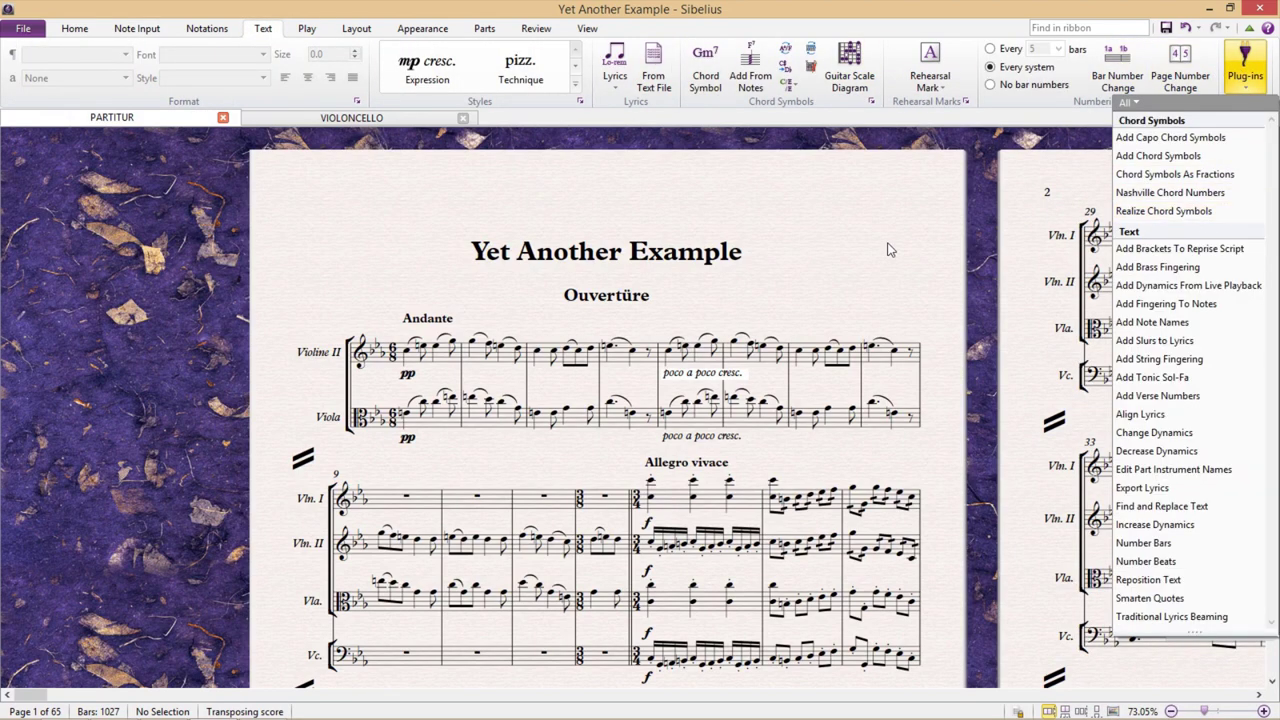
left_click(307, 28)
left_click(901, 70)
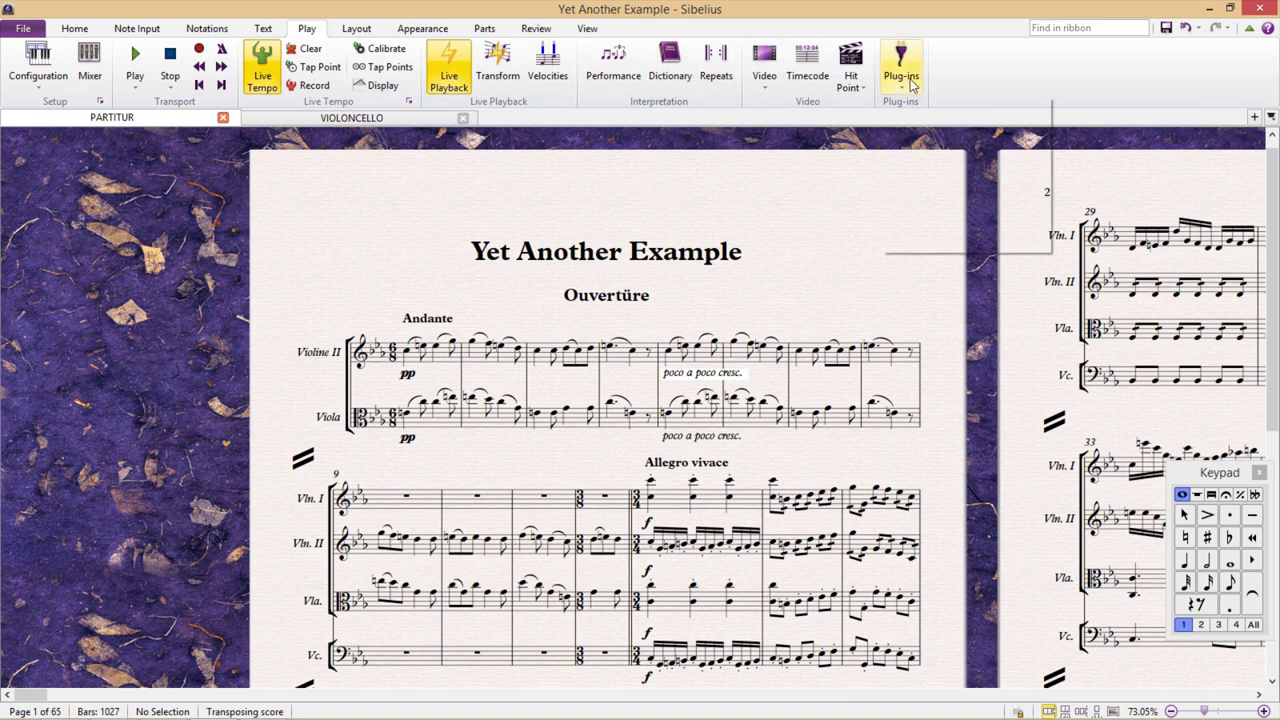
left_click(810, 228)
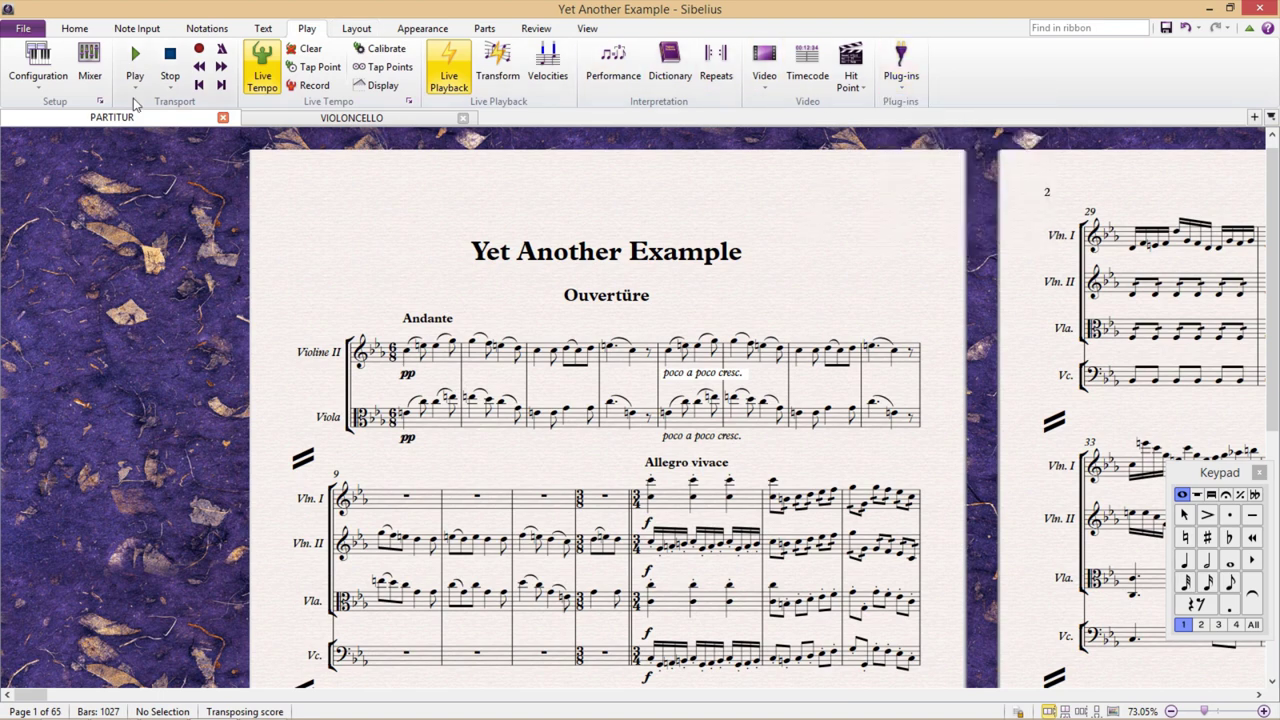
left_click(76, 29)
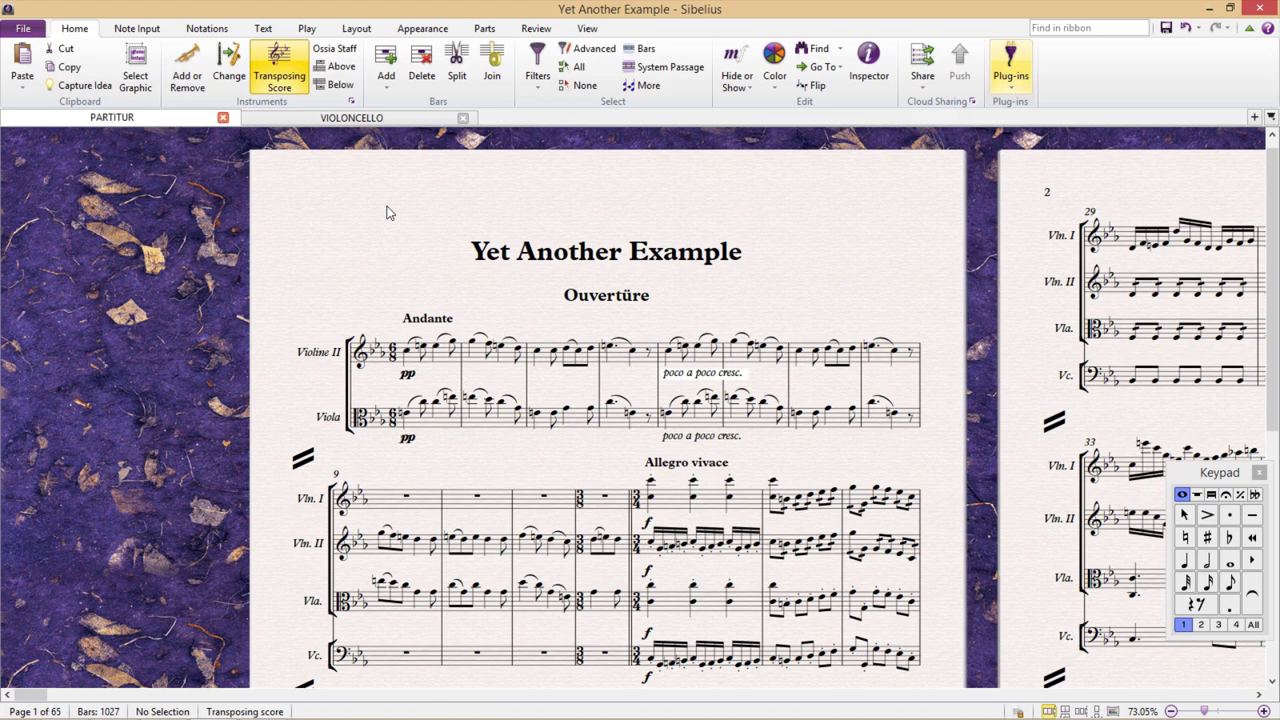
Open Install Plug-ins from the File menu with Show set to All plug-ins.
left_click(24, 30)
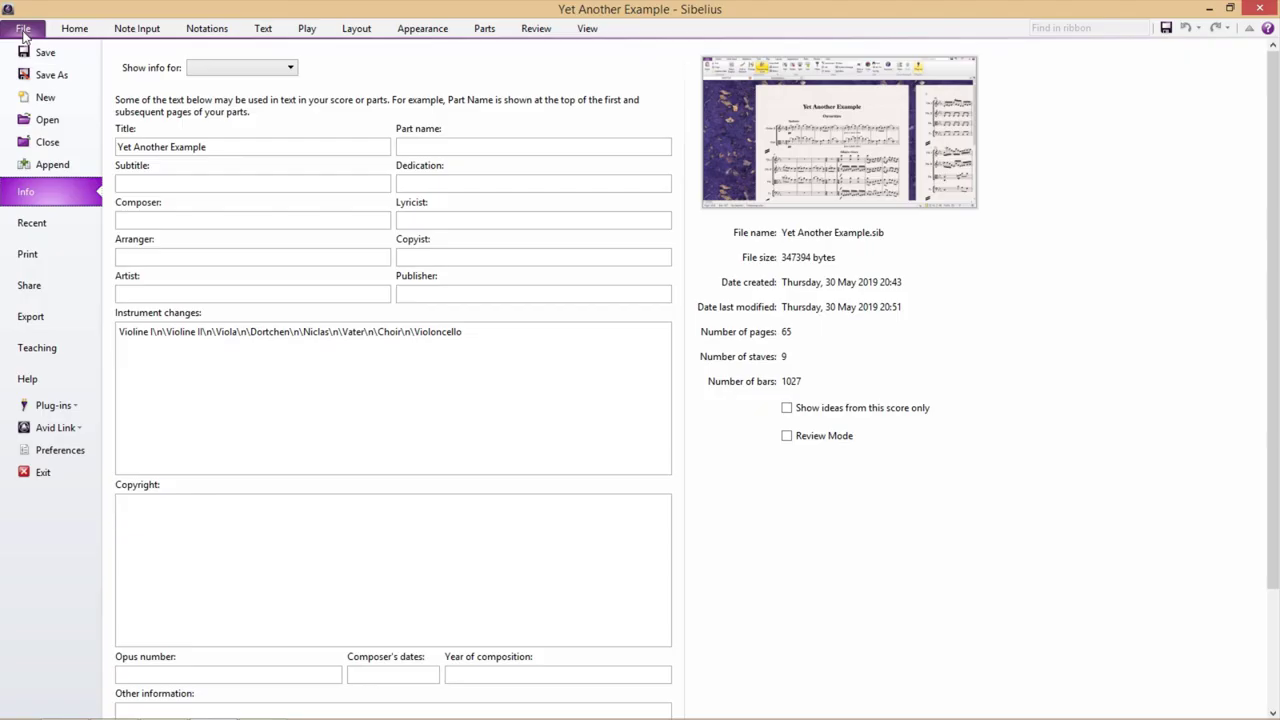
left_click(84, 406)
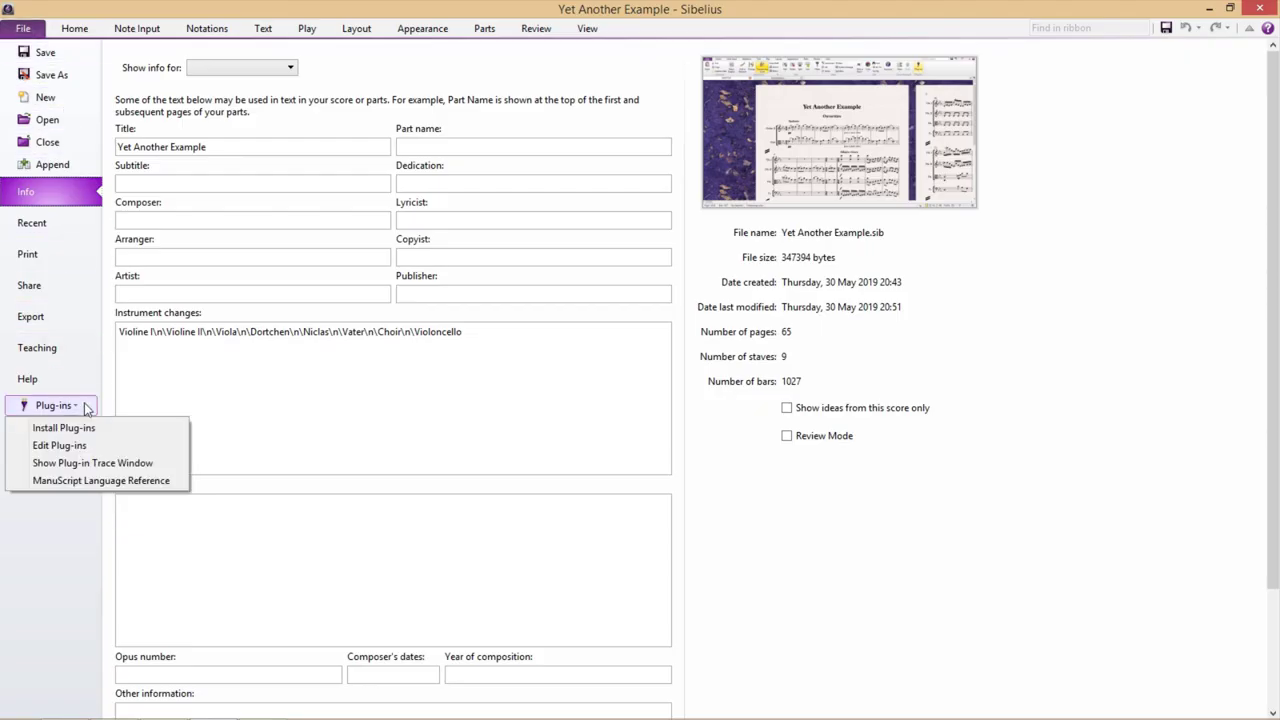
left_click(113, 428)
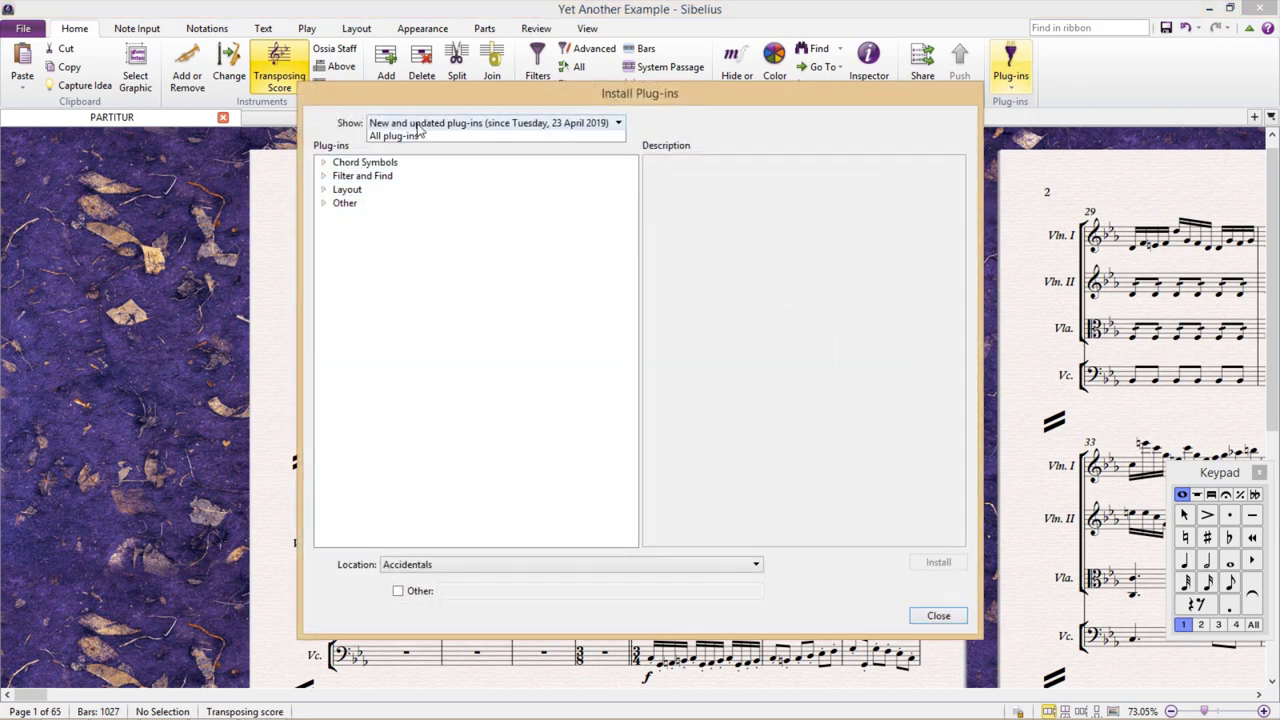
left_click(430, 123)
left_click(420, 137)
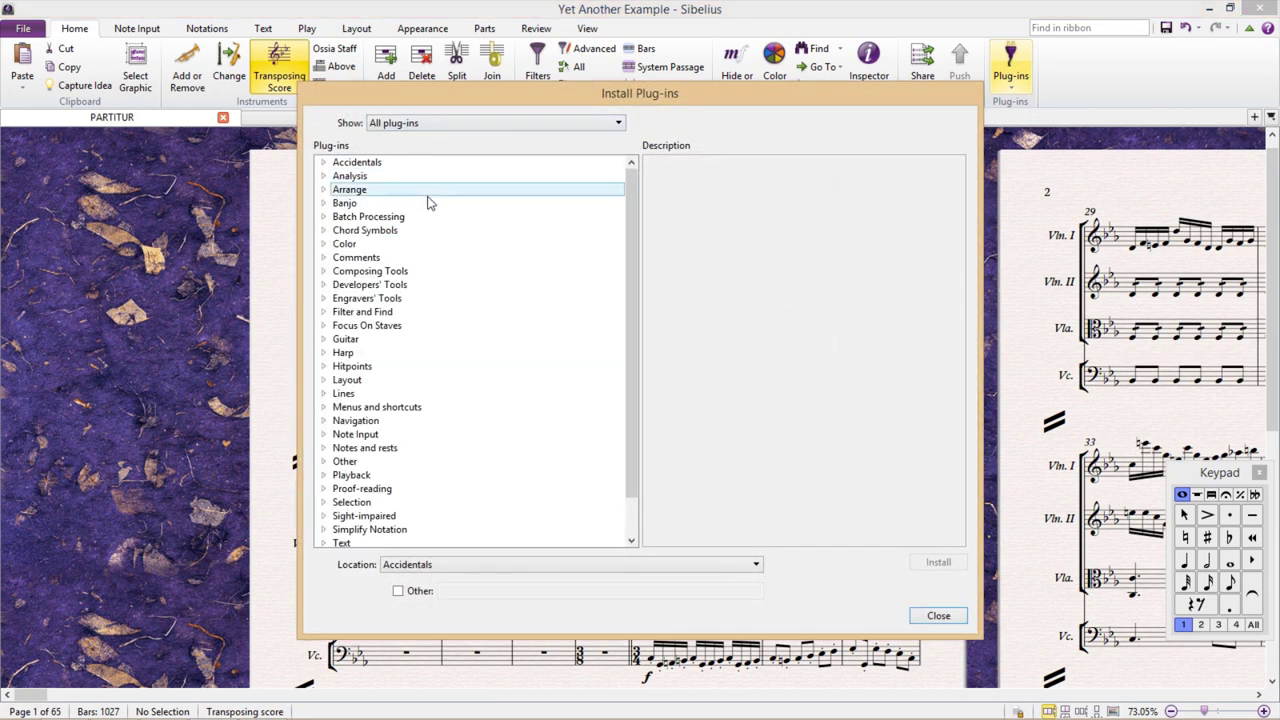
scroll(429, 205, "down", 1)
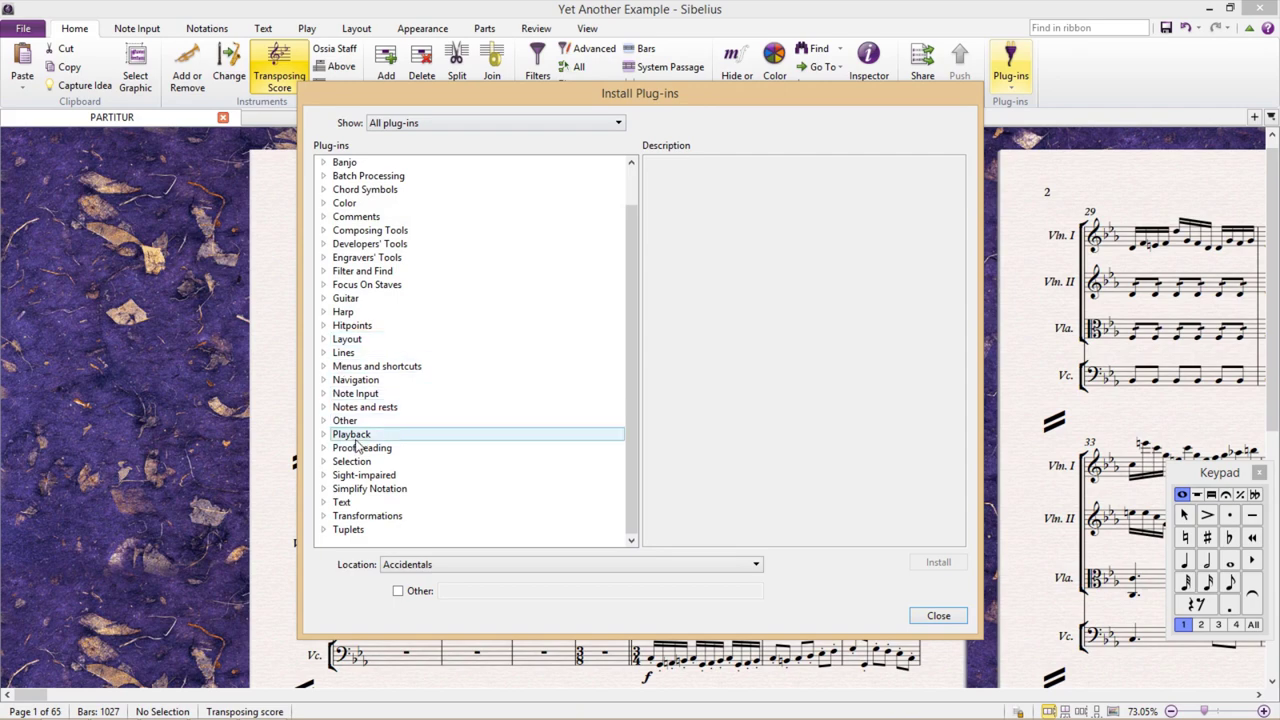
Install Filter Hidden Objects from the Filter and Find category and close the installer.
left_click(323, 420)
scroll(357, 420, "down", 10)
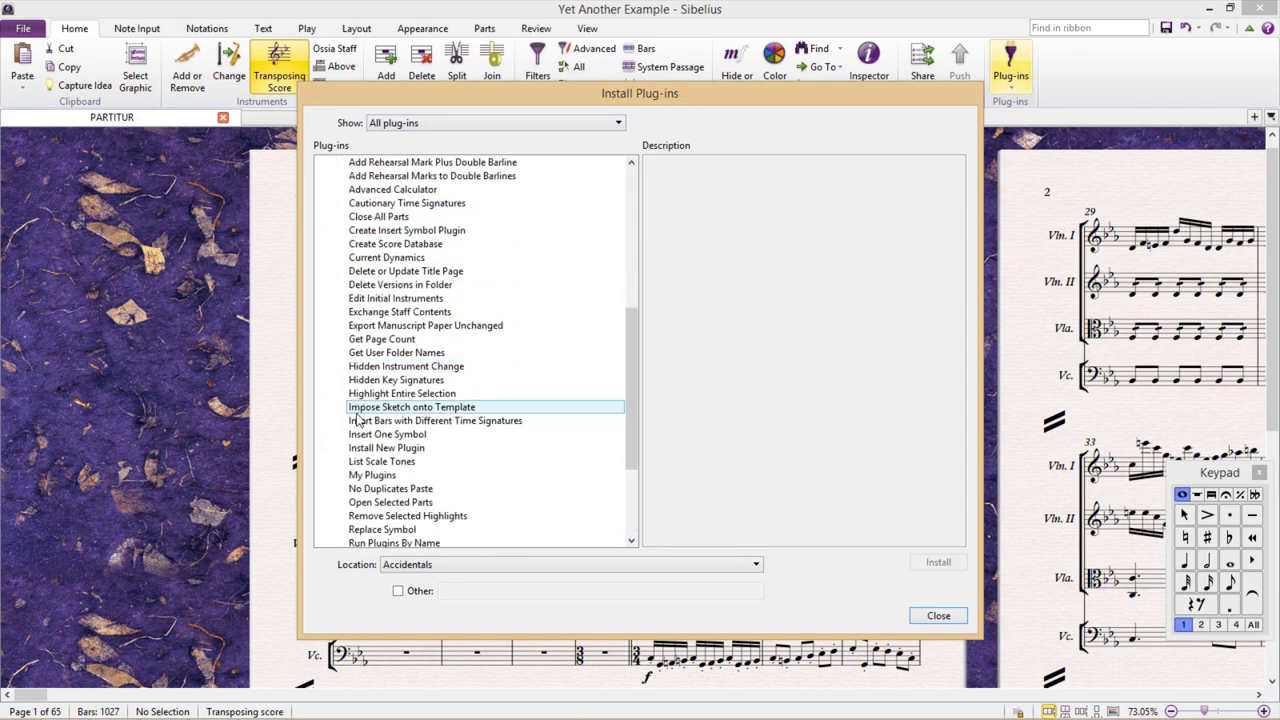
scroll(357, 418, "up", 9)
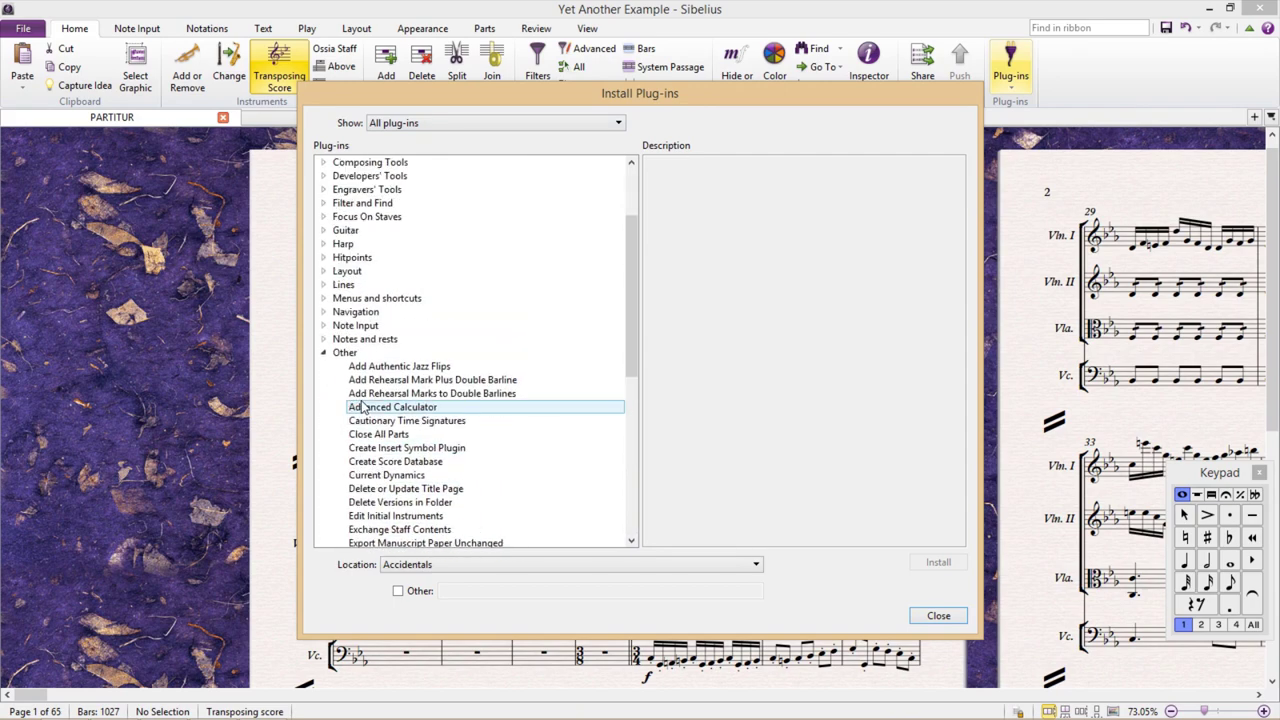
scroll(362, 355, "up", 3)
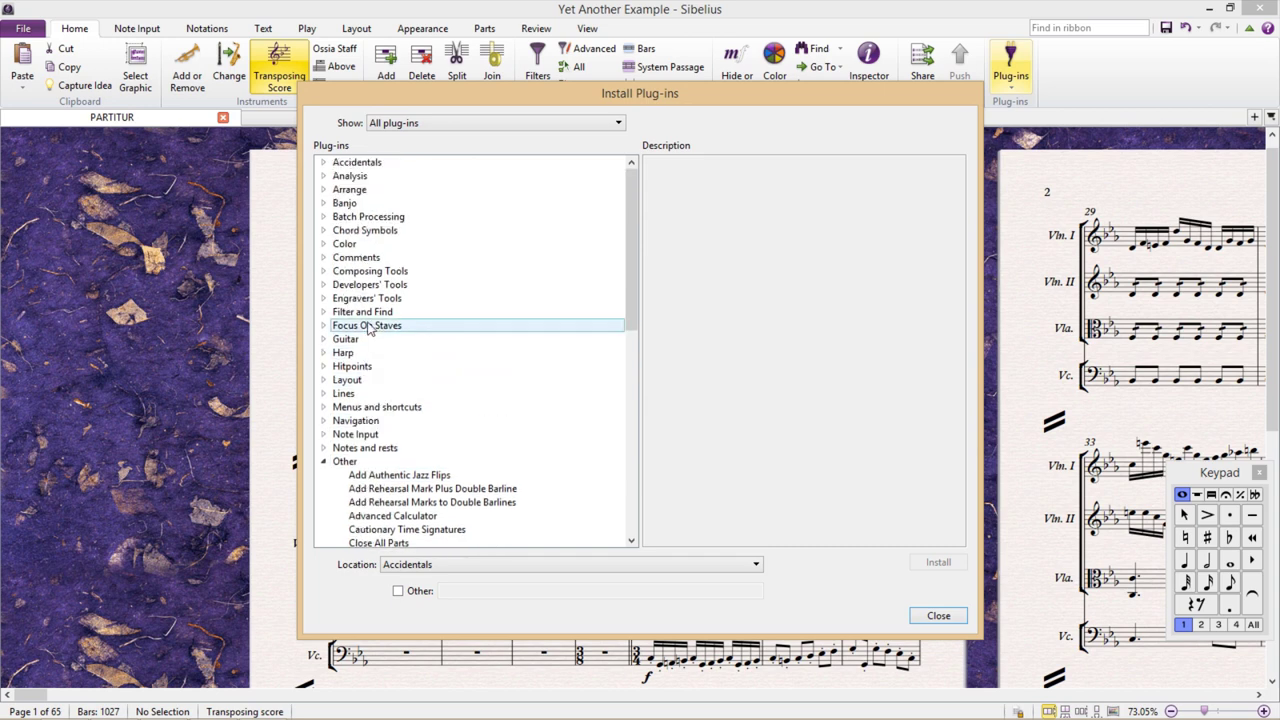
left_click(352, 311)
scroll(411, 425, "down", 1)
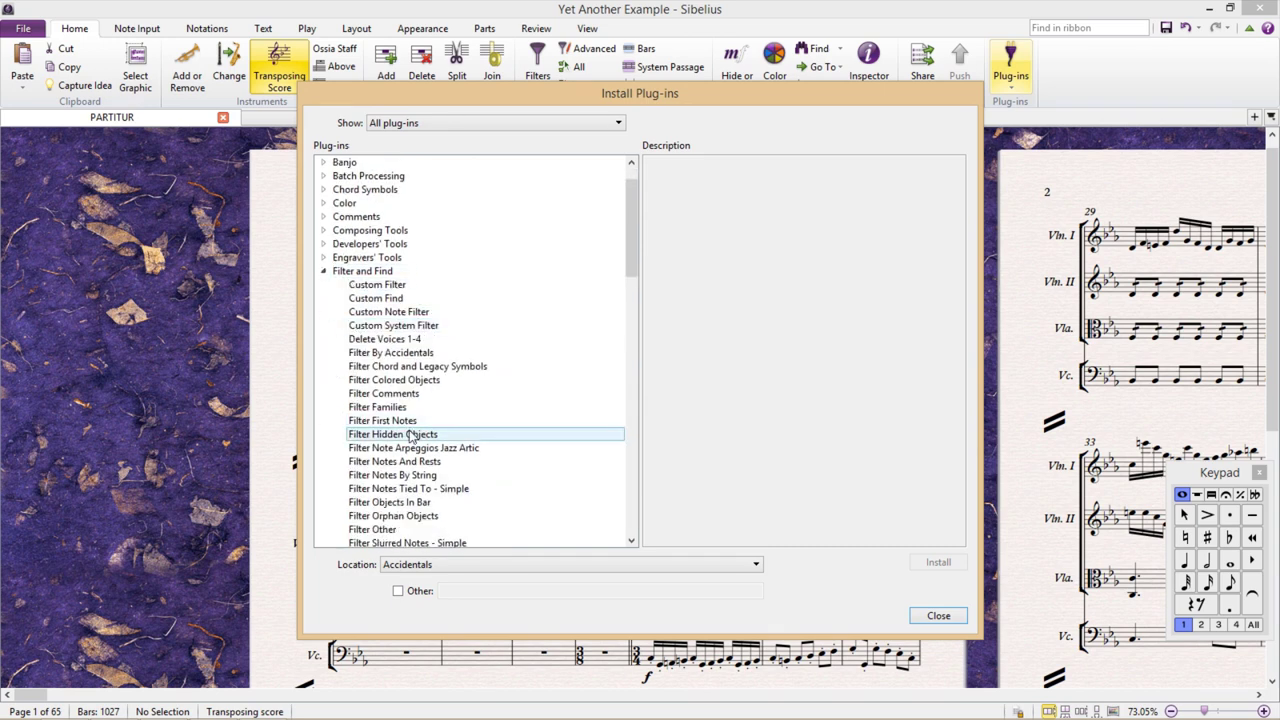
left_click(411, 436)
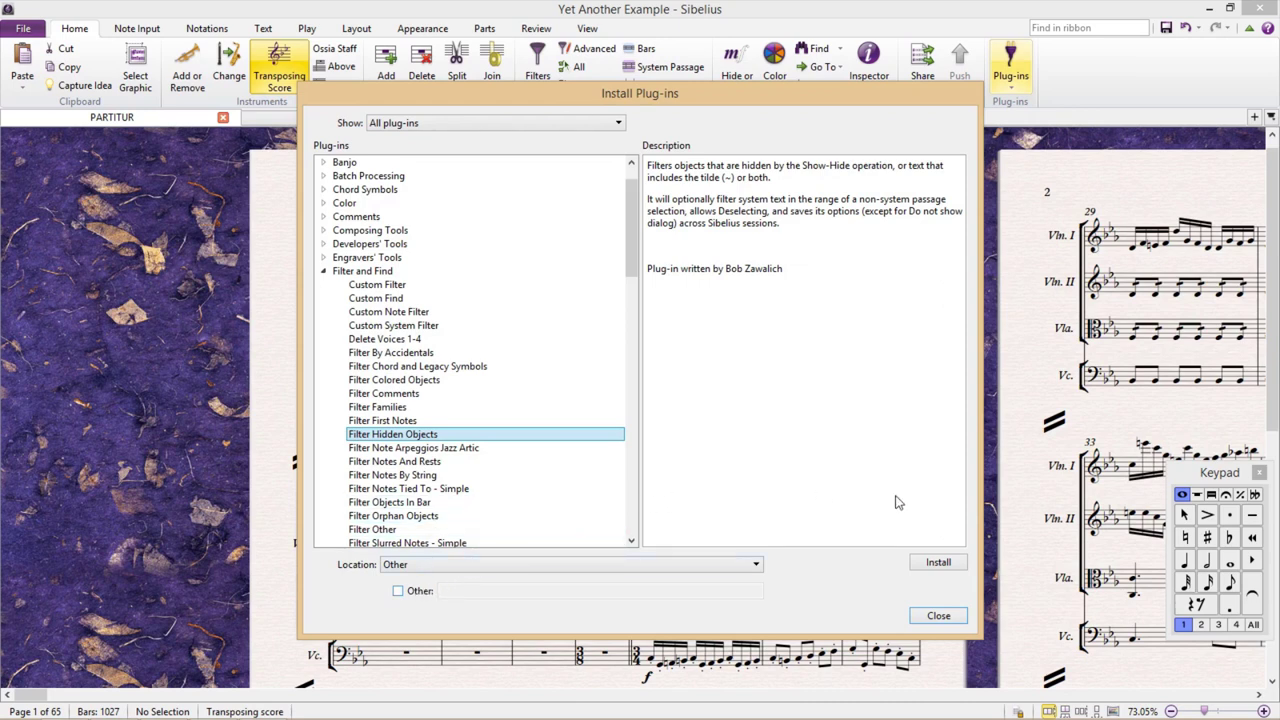
left_click(940, 563)
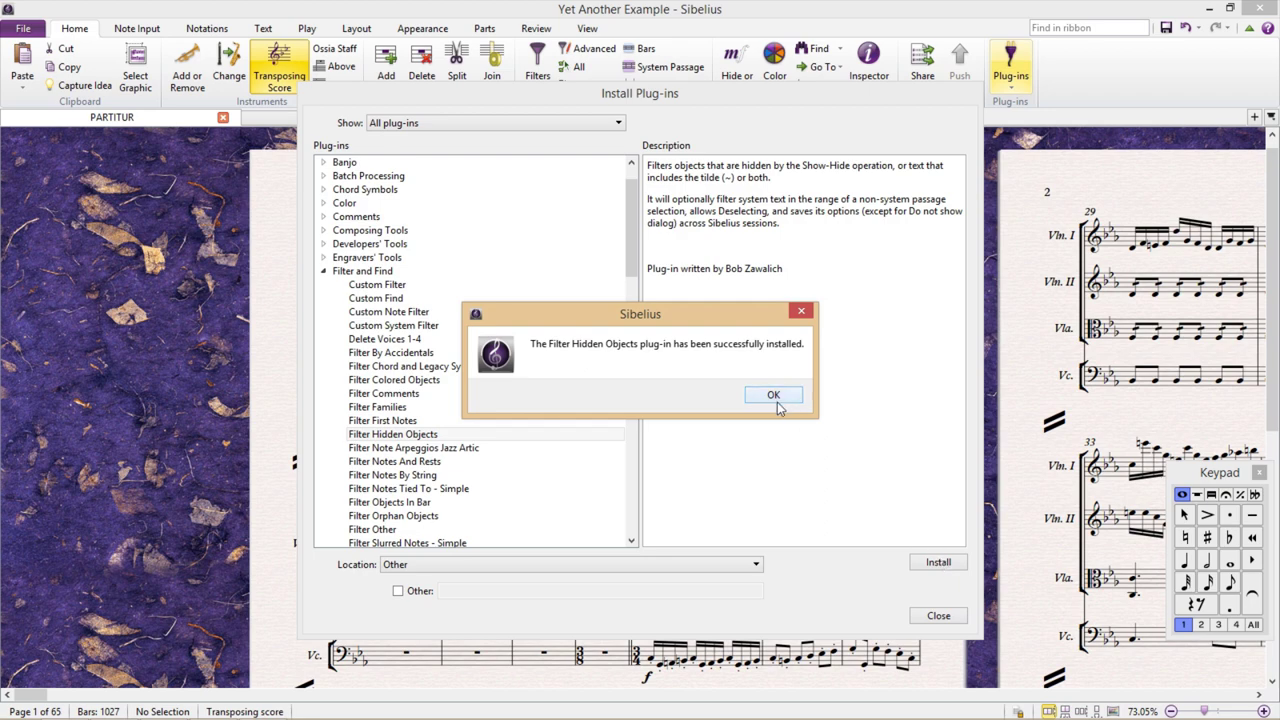
left_click(776, 402)
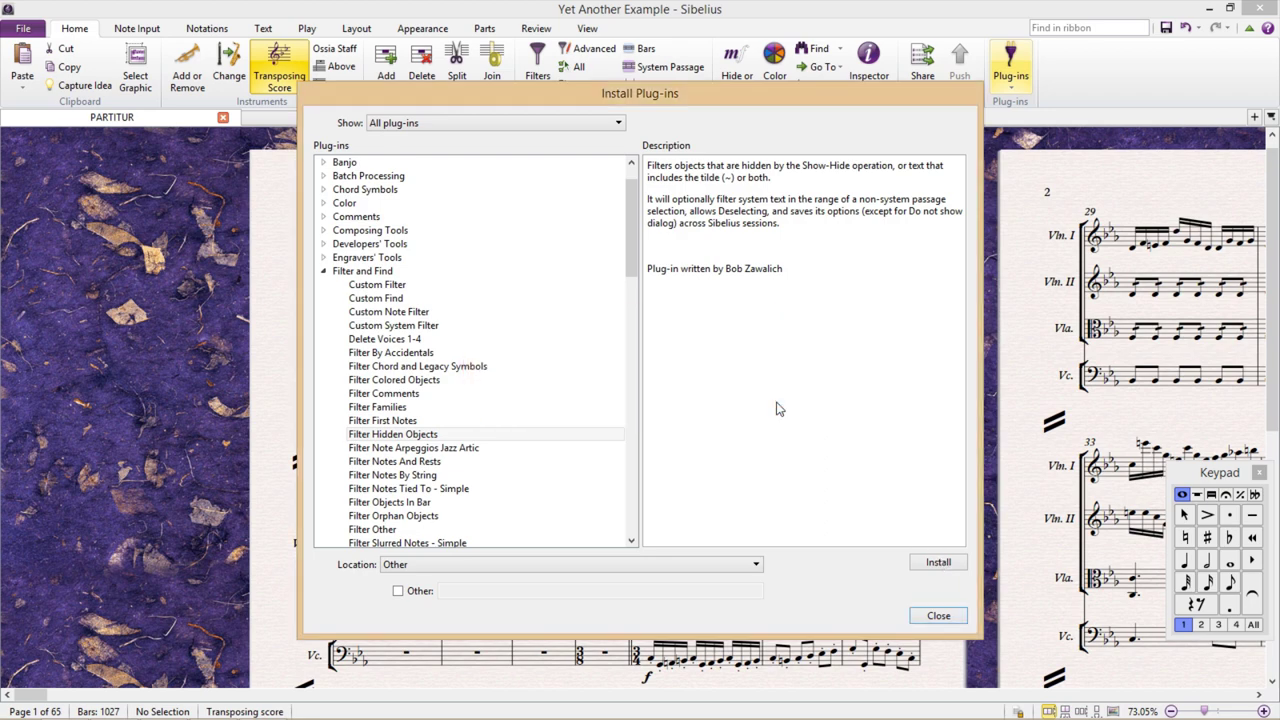
left_click(940, 617)
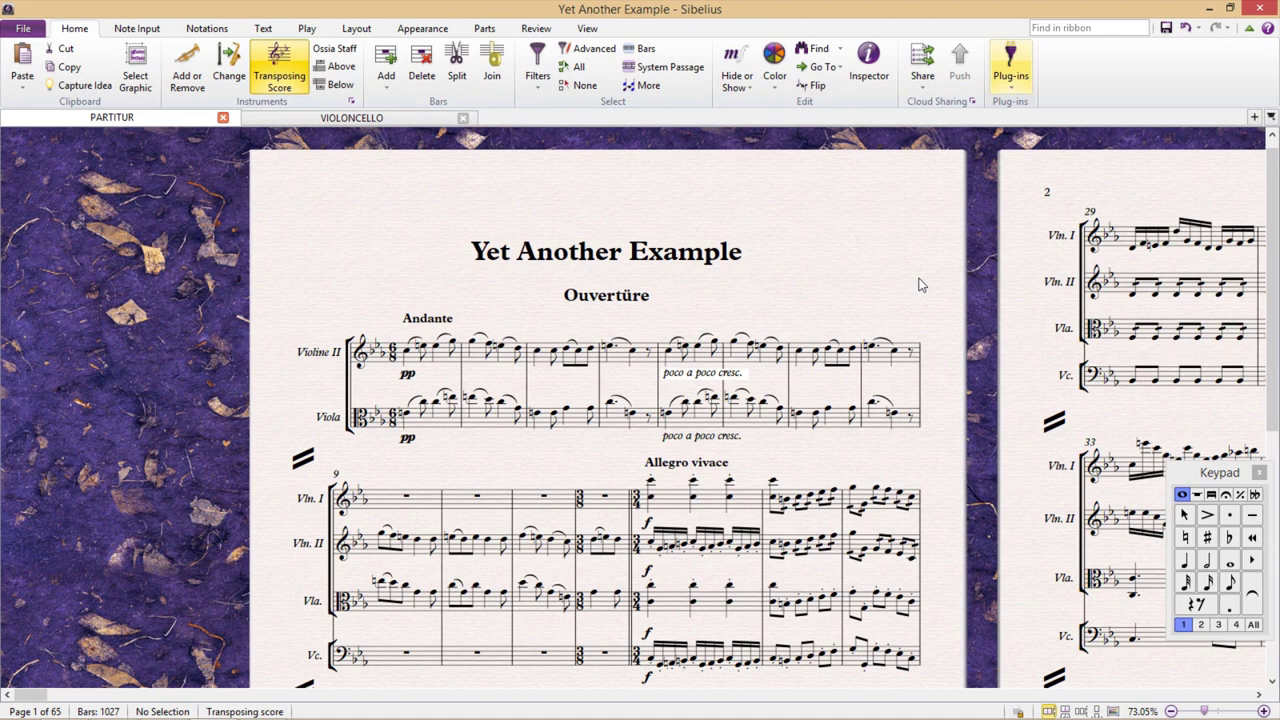
left_click(1019, 84)
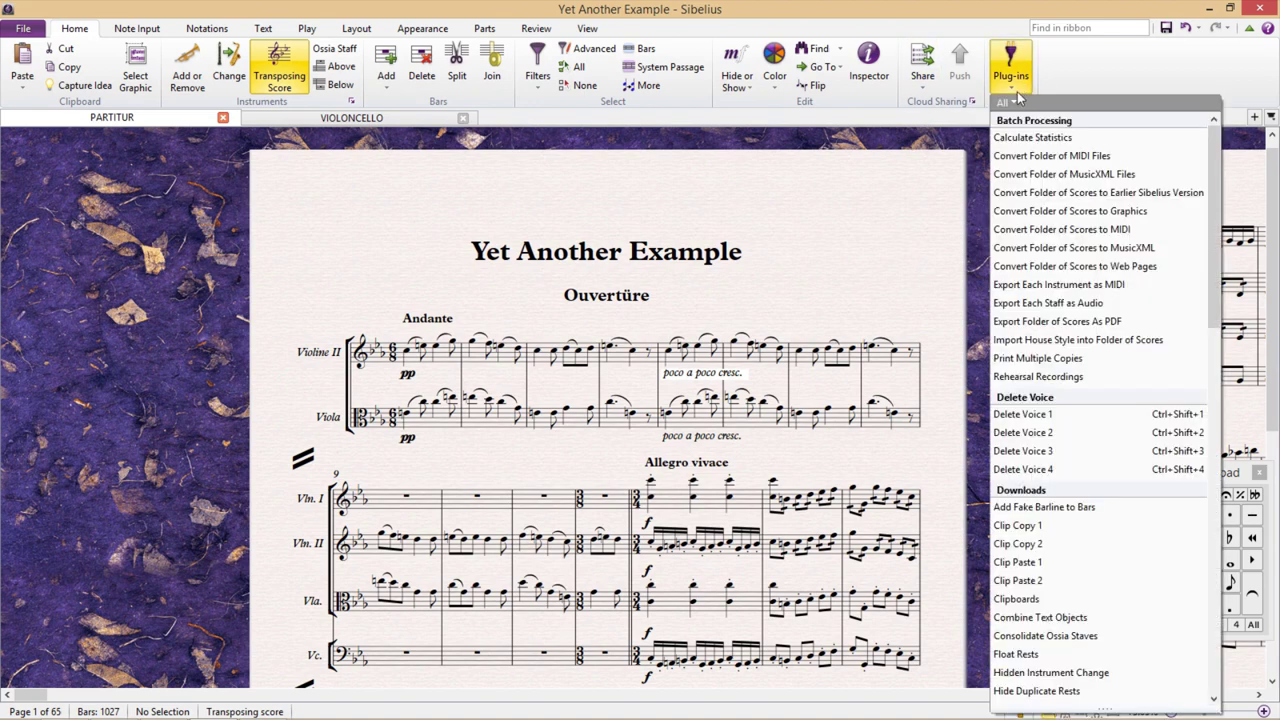
scroll(1080, 290, "down", 15)
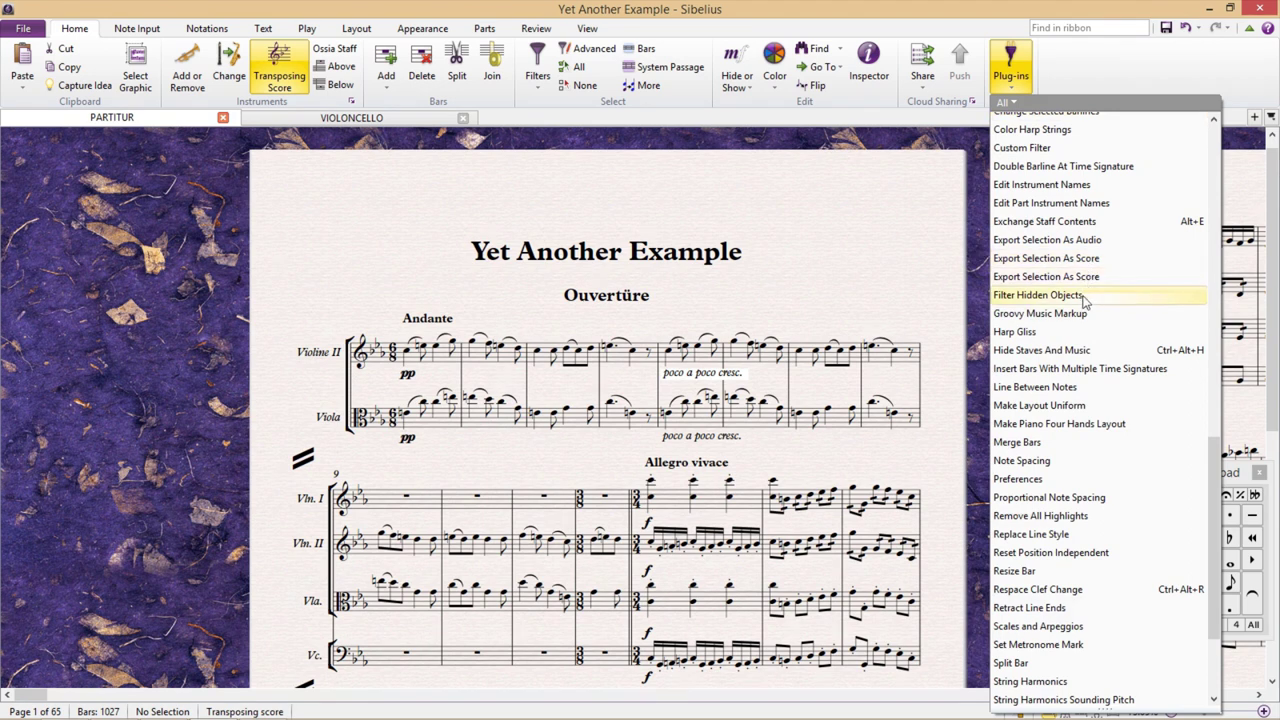
scroll(1088, 296, "up", 4)
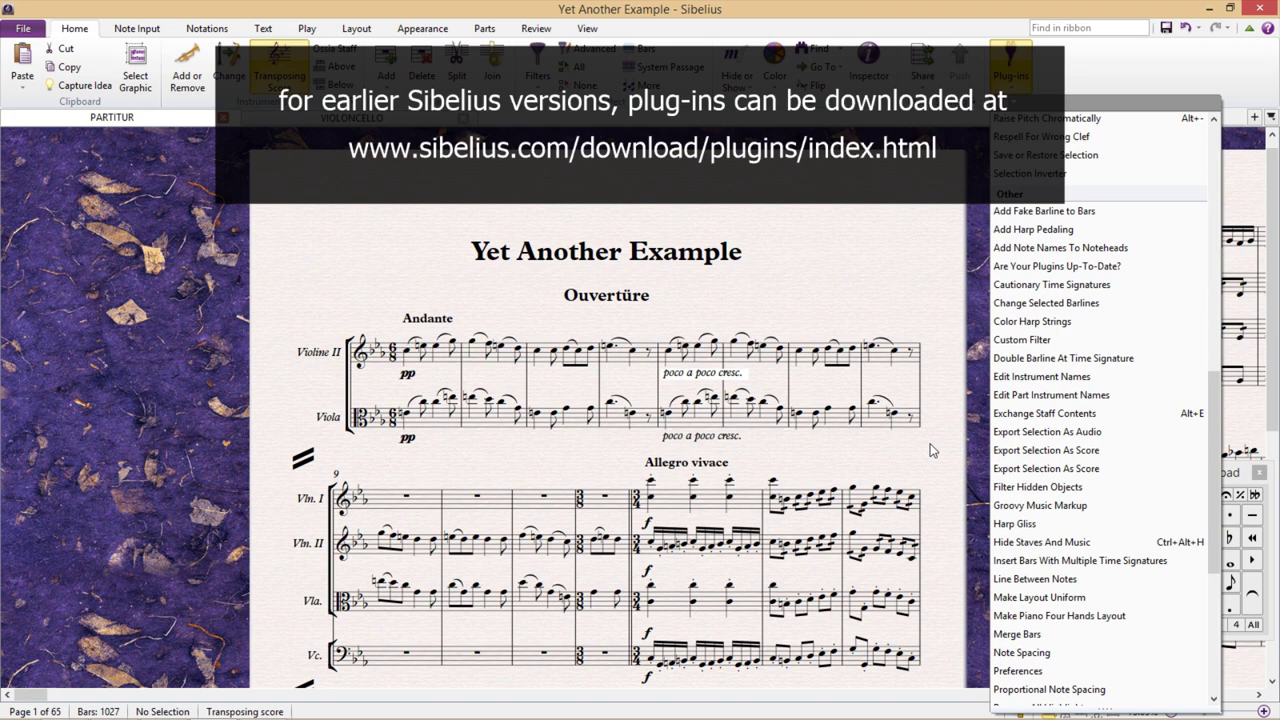
left_click(903, 455)
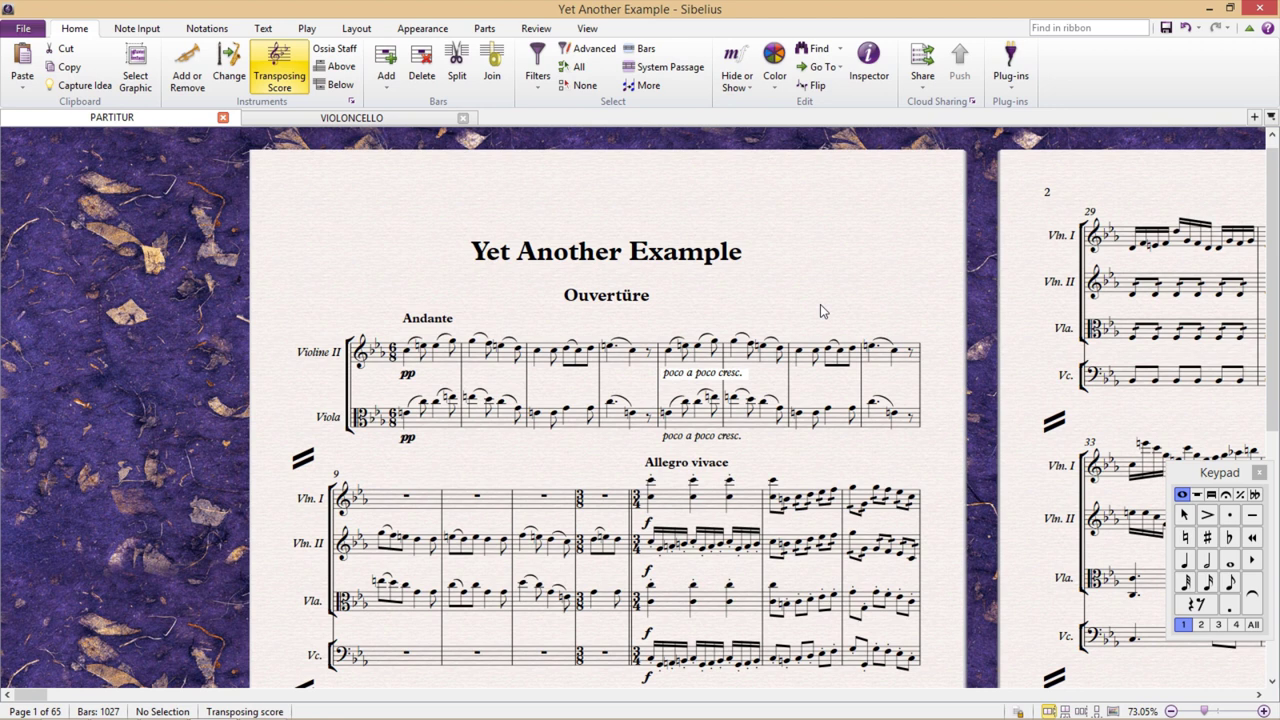
Show all plug-ins and review Exchange Staff Contents under the Other category, then close.
left_click(22, 28)
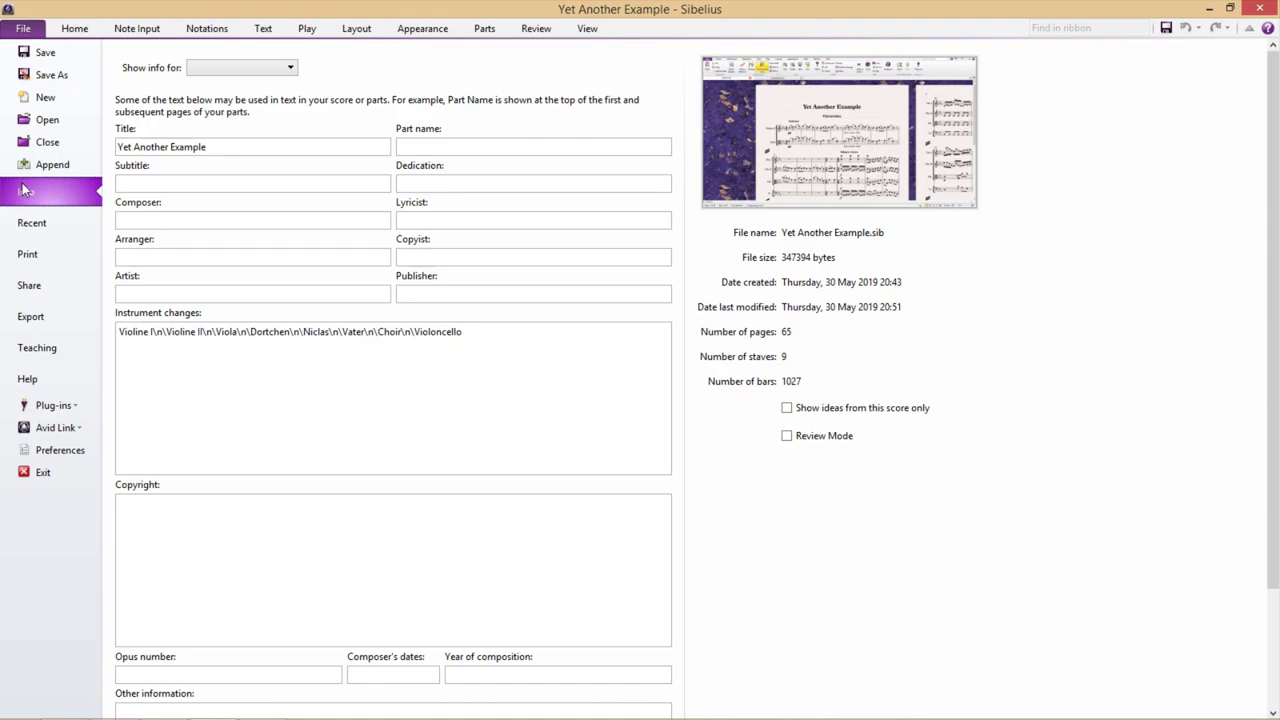
left_click(55, 405)
left_click(58, 506)
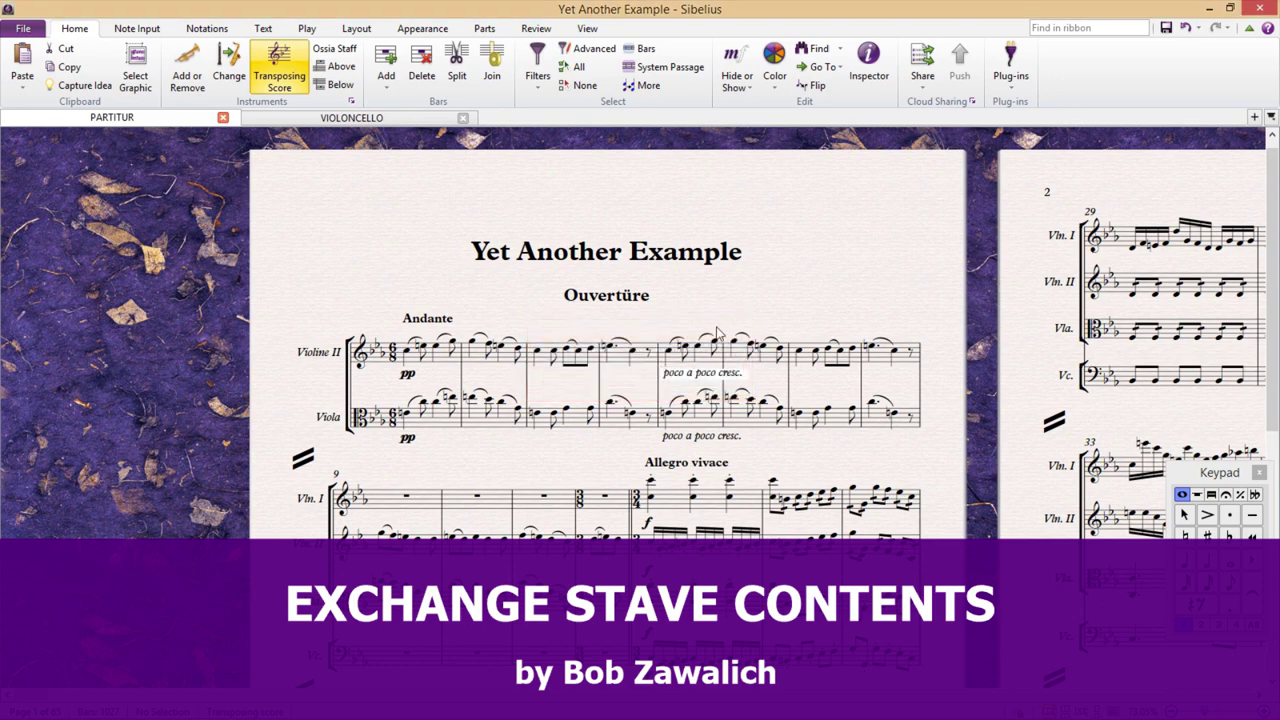
left_click(426, 124)
left_click(393, 150)
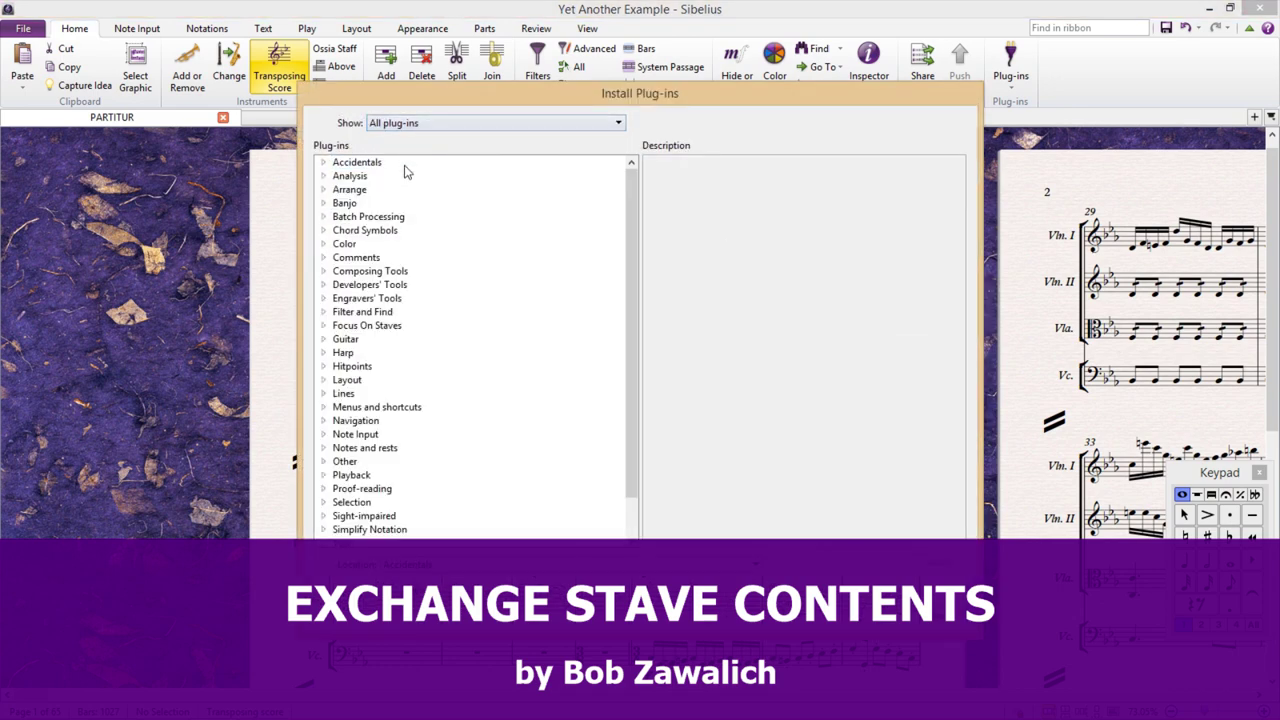
scroll(403, 309, "down", 1)
double_click(345, 421)
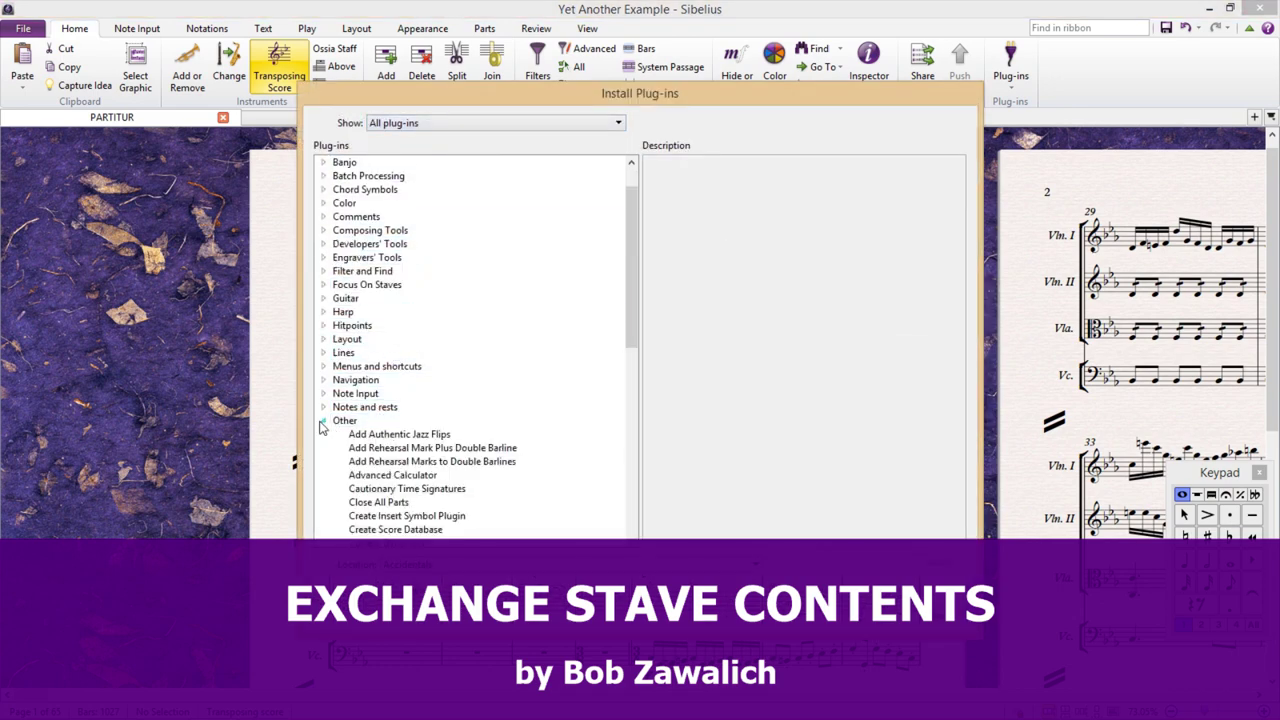
scroll(342, 428, "down", 4)
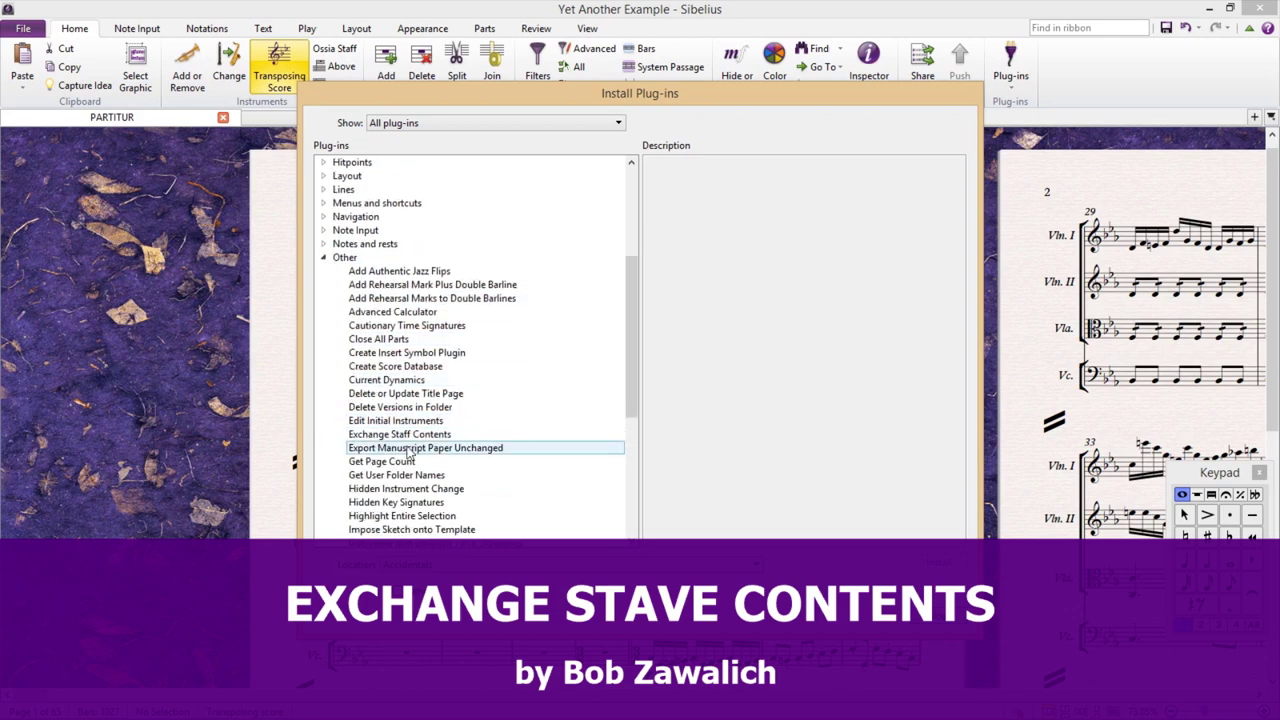
left_click(455, 436)
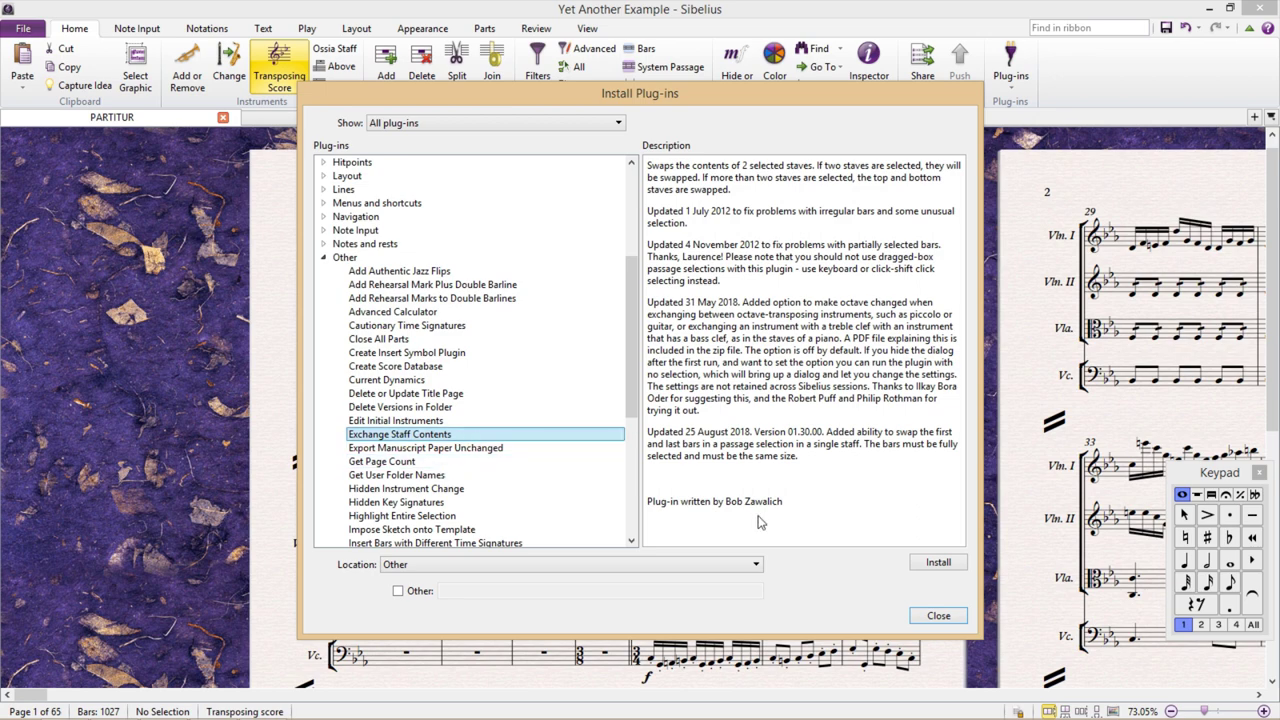
left_click(938, 615)
Run Exchange Staff Contents on bars 1–8 of Violine II and Viola, then deselect.
left_click(418, 360)
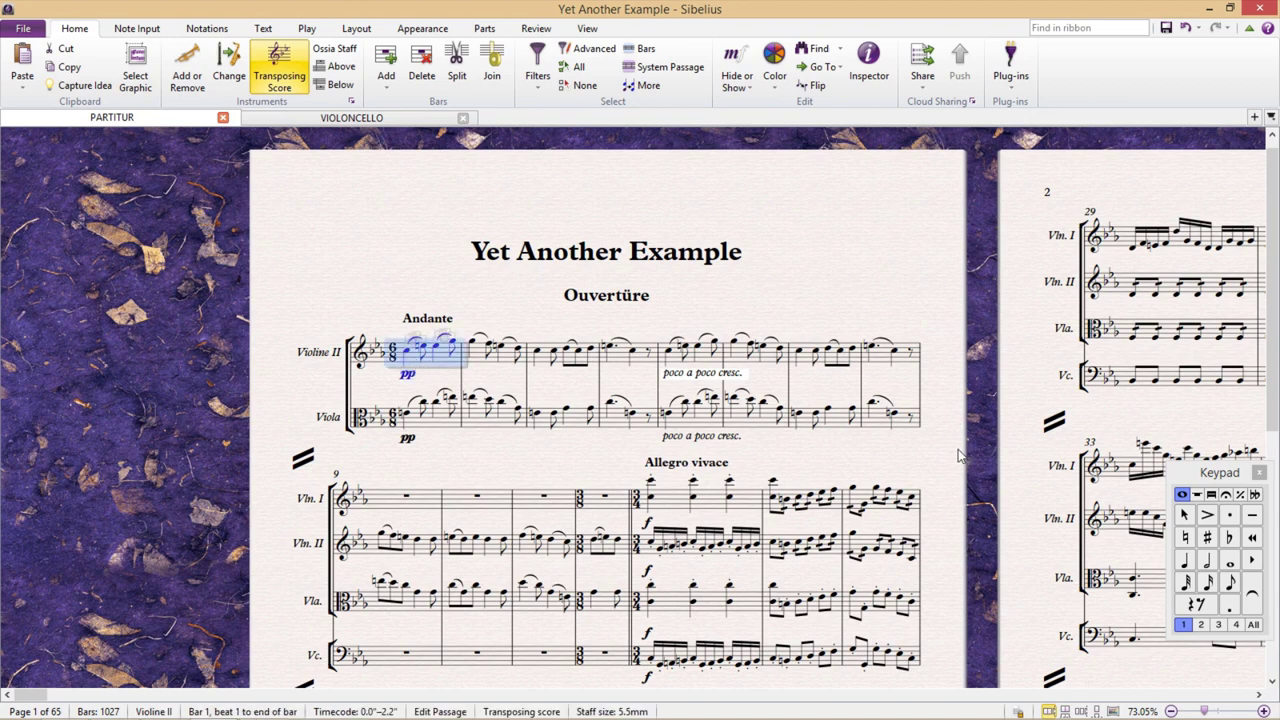
left_click(900, 425, "shift")
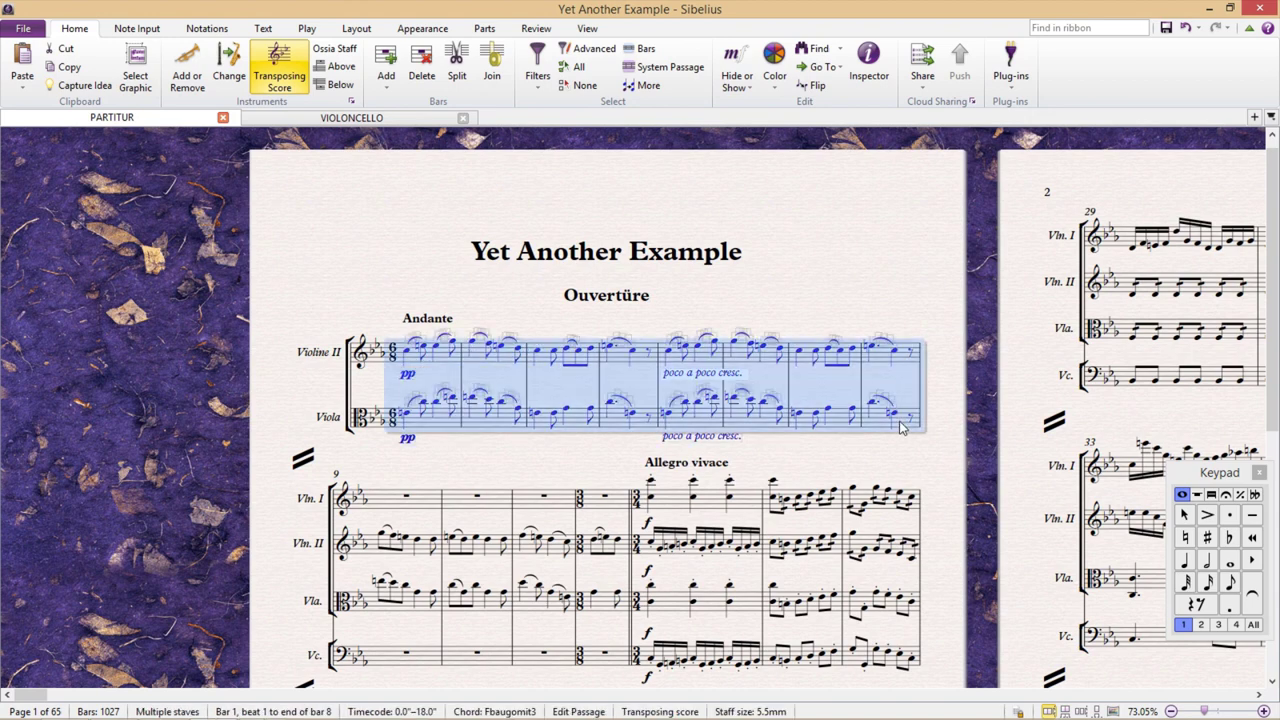
left_click(1012, 78)
scroll(1060, 280, "down", 1)
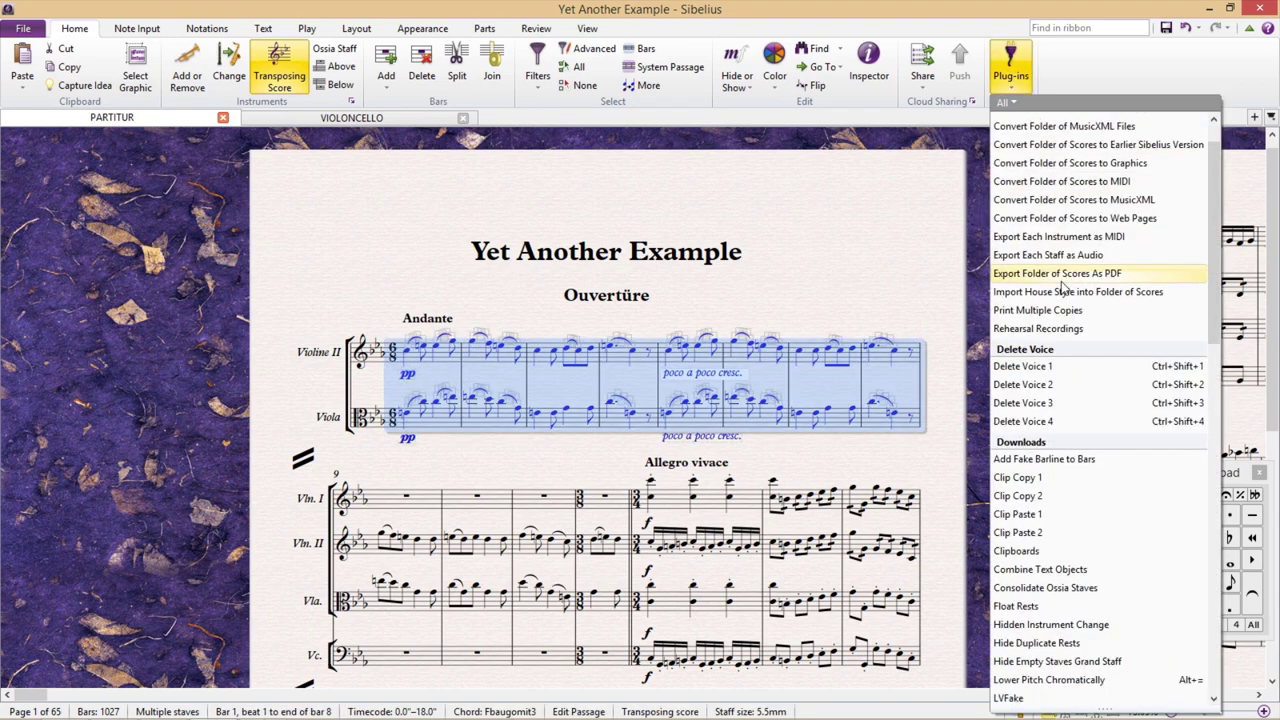
scroll(1063, 287, "down", 11)
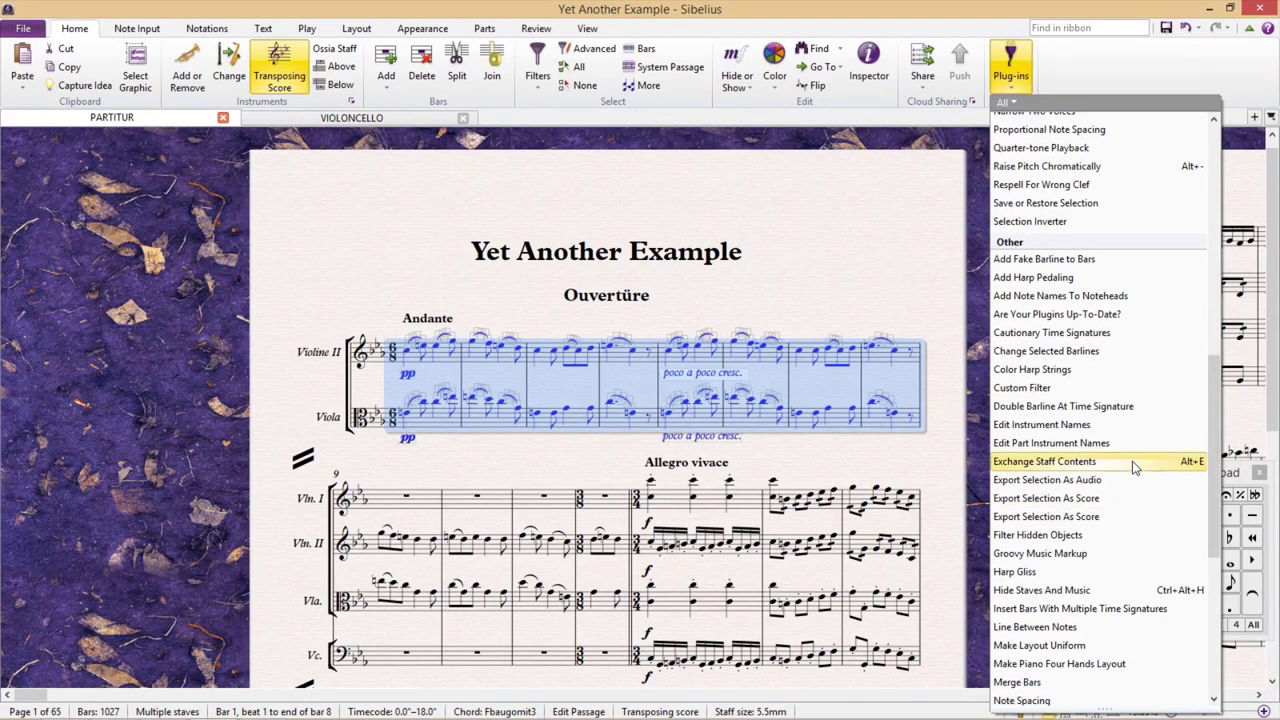
left_click(1132, 461)
left_click(853, 434)
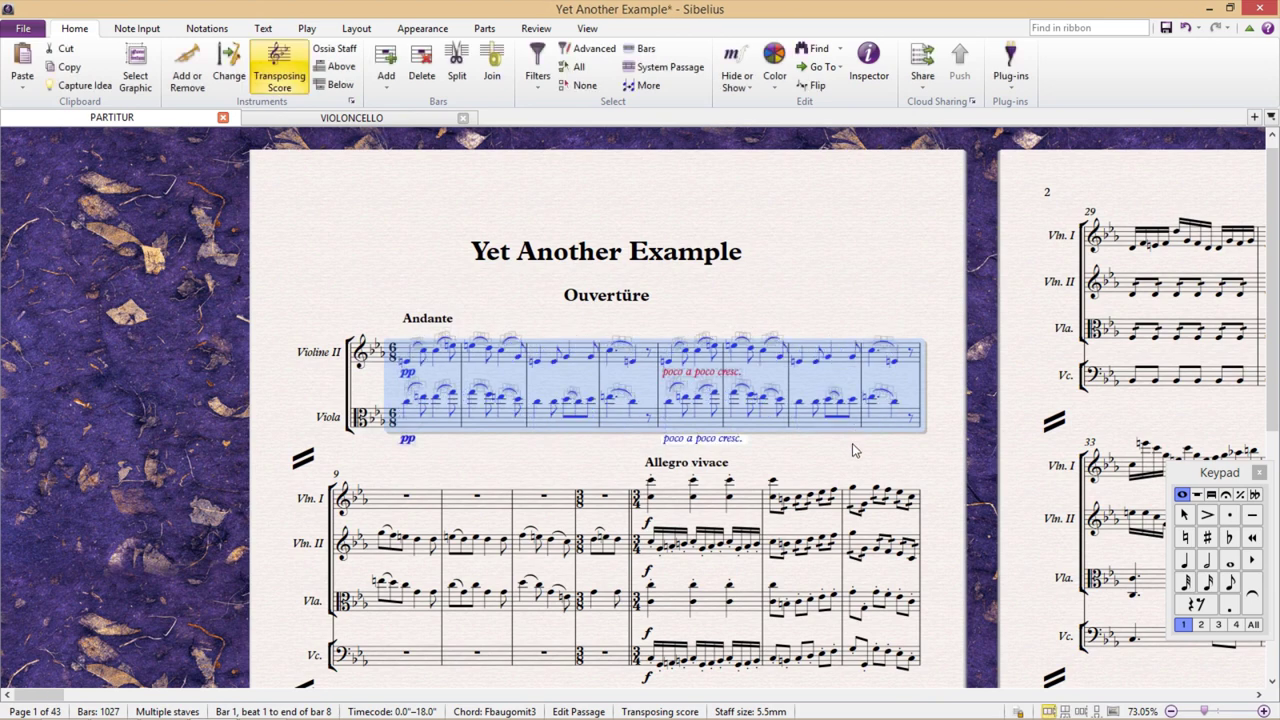
key("Escape")
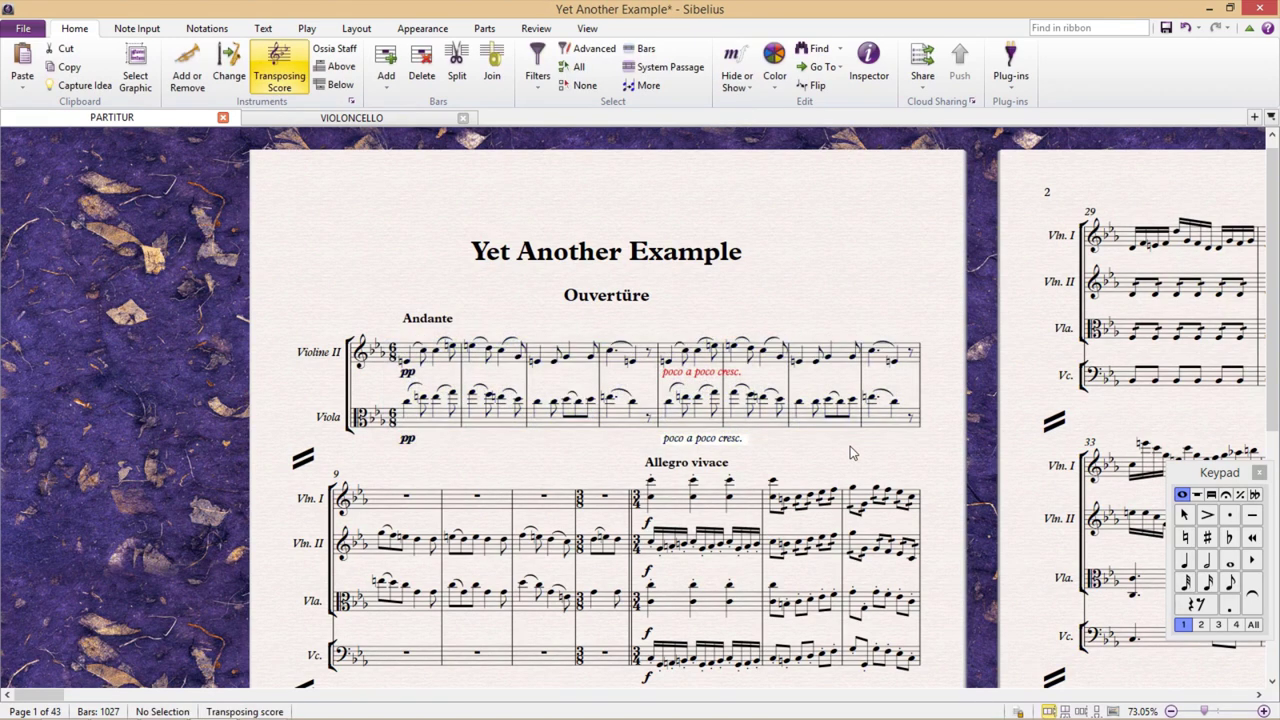
Look through the plug-ins list again without running anything.
left_click(1010, 72)
scroll(1149, 428, "down", 10)
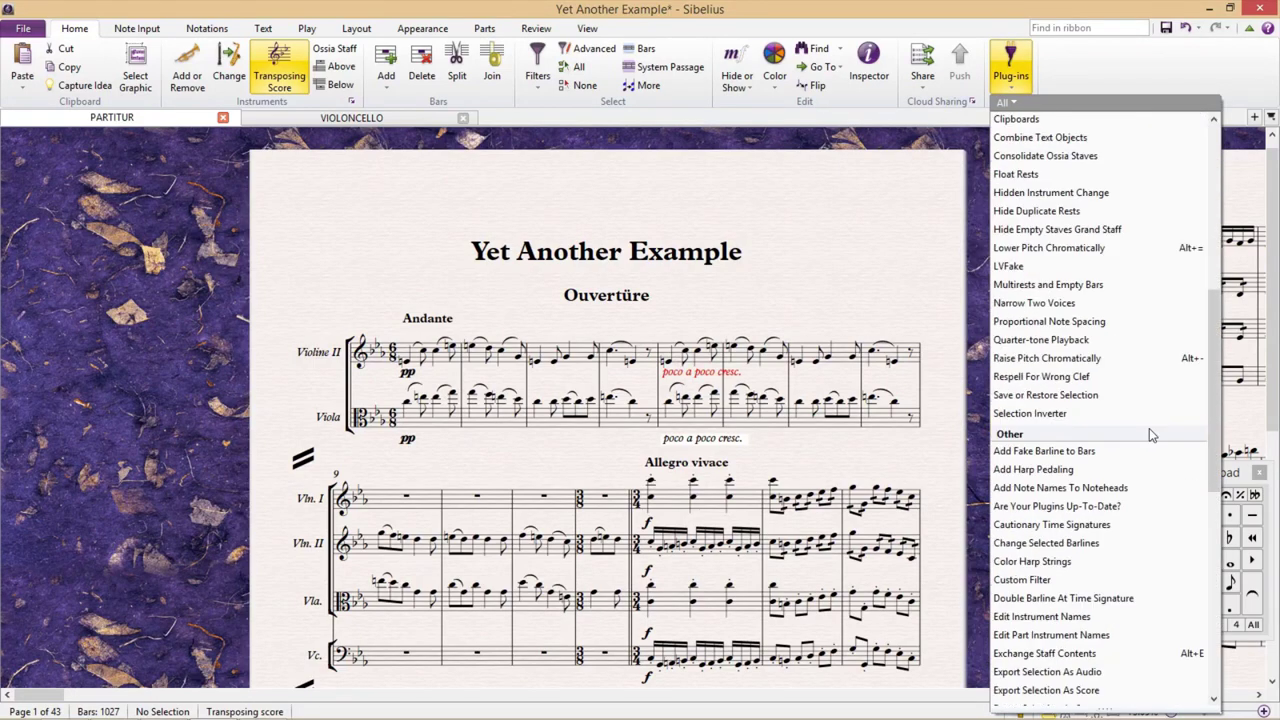
scroll(1149, 437, "down", 4)
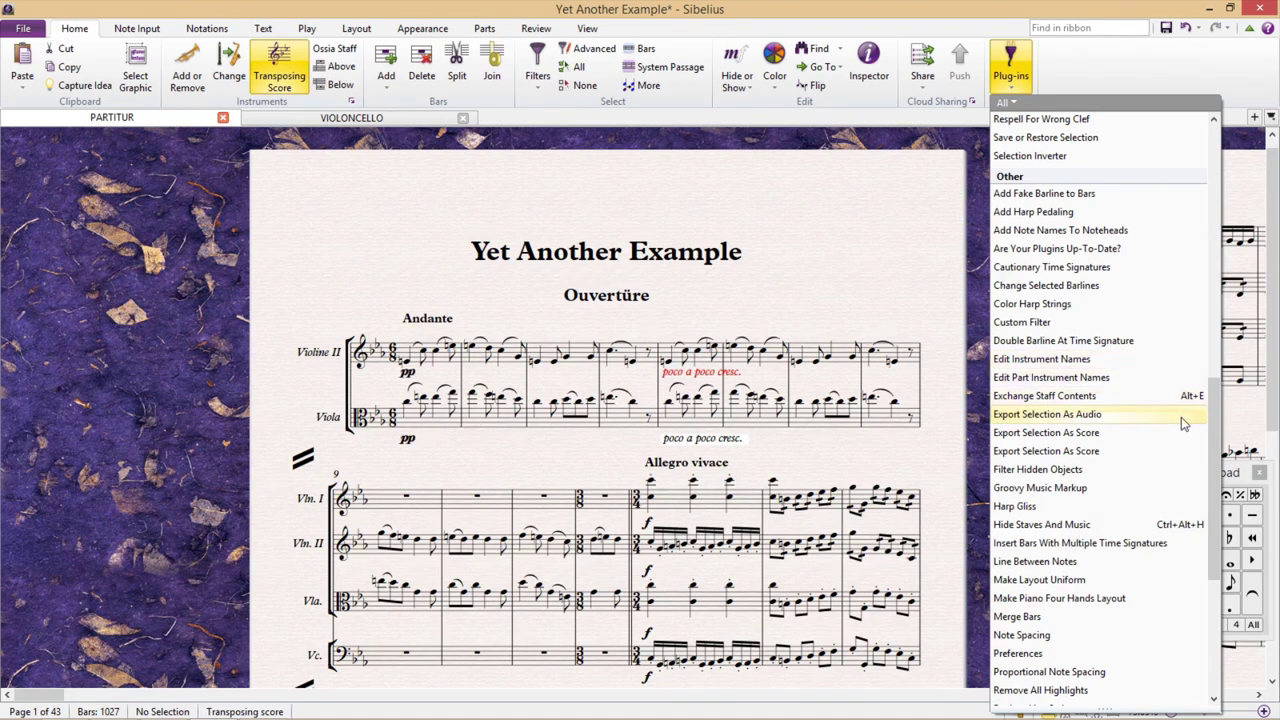
left_click(805, 463)
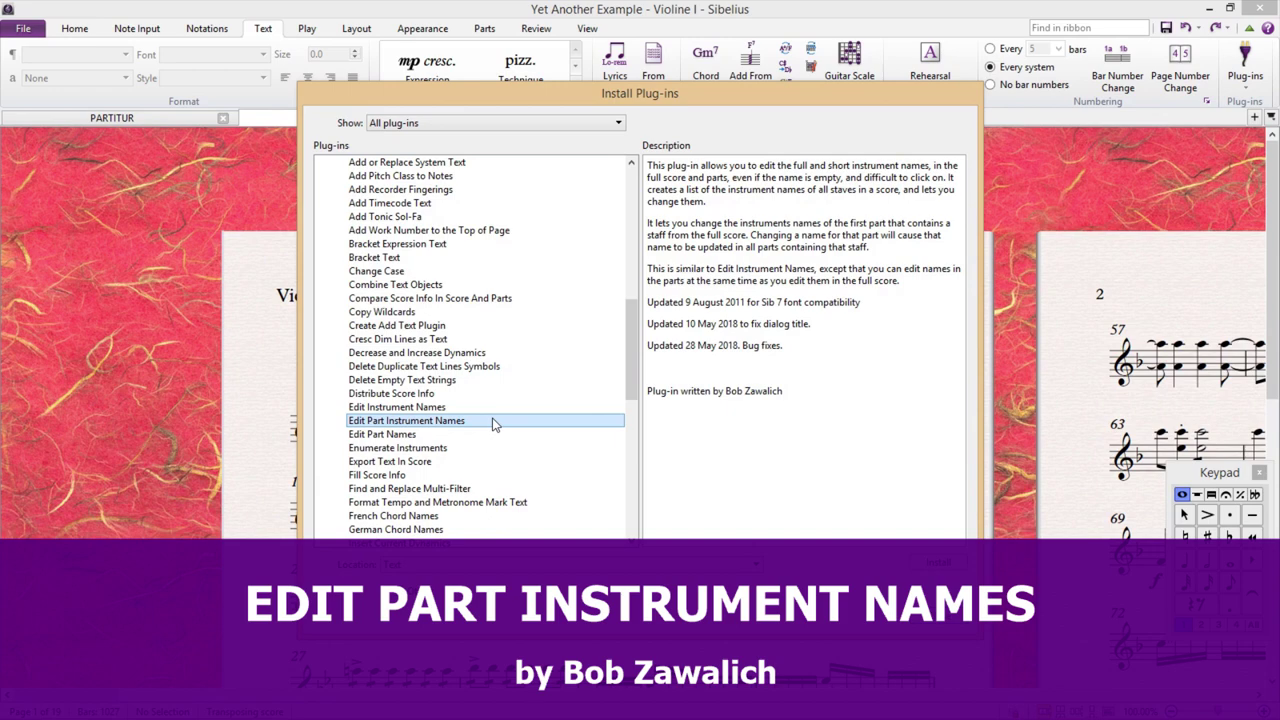
Close the installer and run the Edit Part Instrument Names plug-in.
scroll(495, 423, "up", 5)
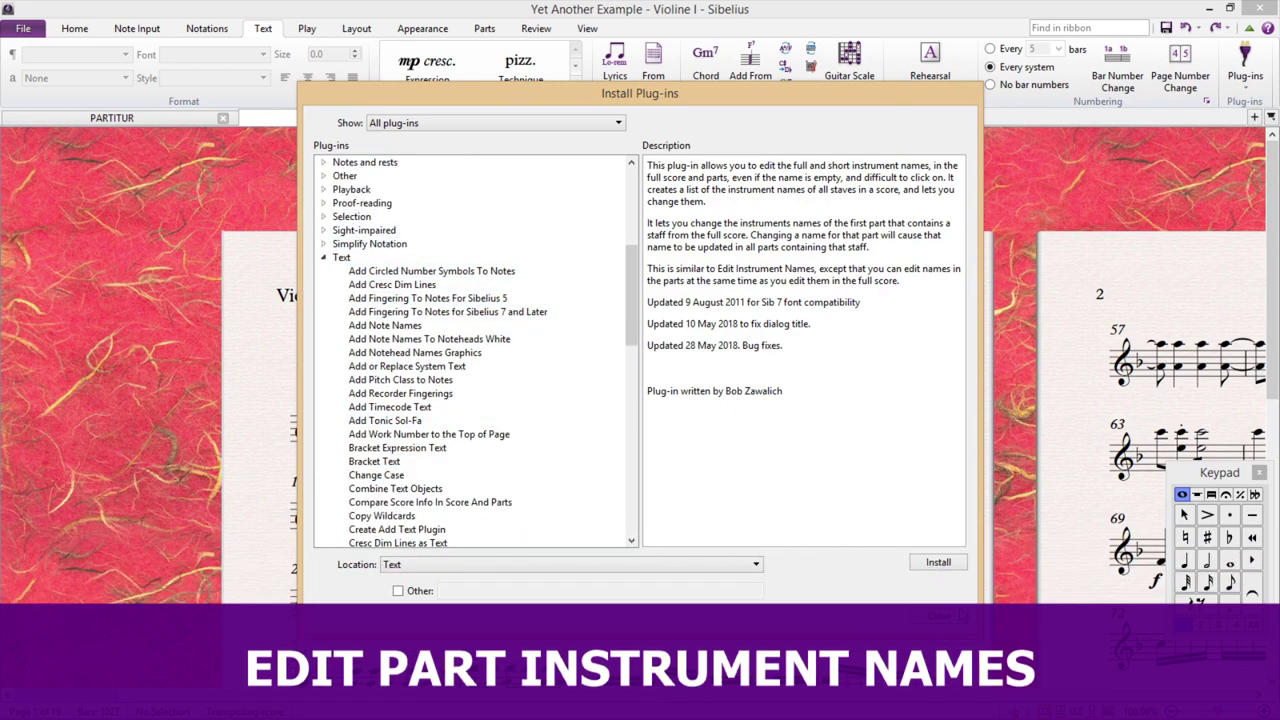
left_click(956, 612)
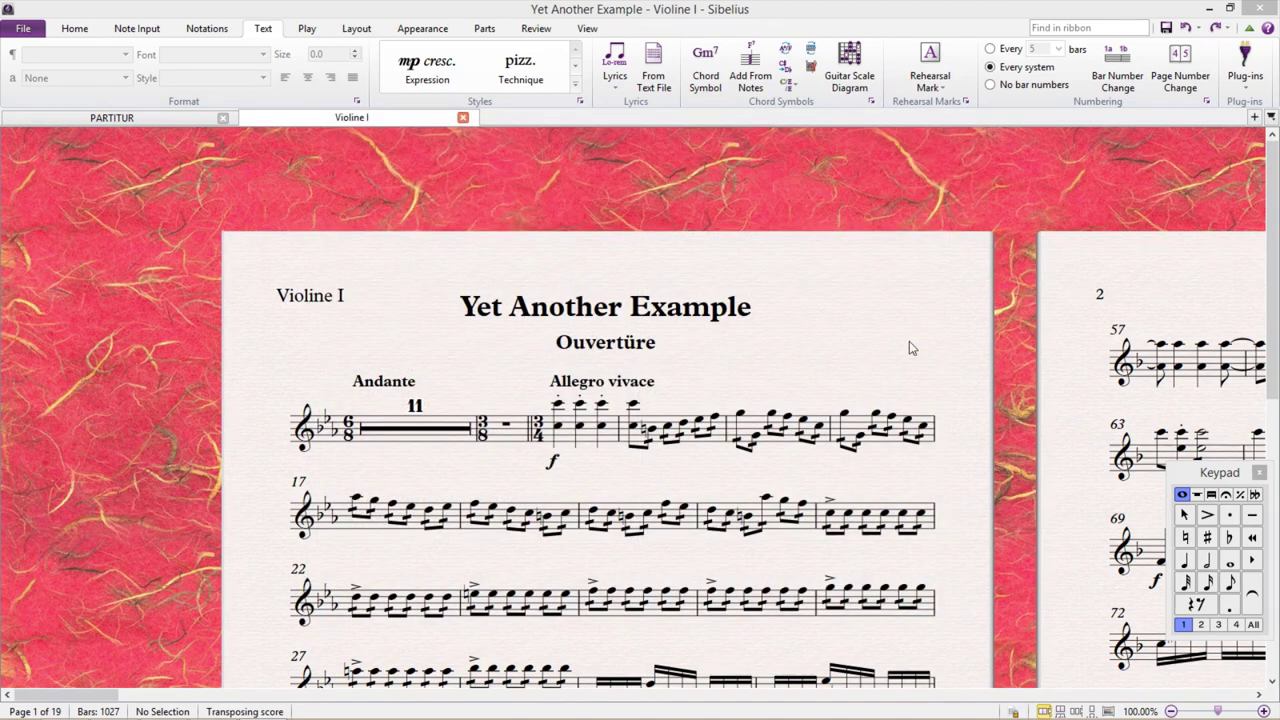
left_click(1245, 87)
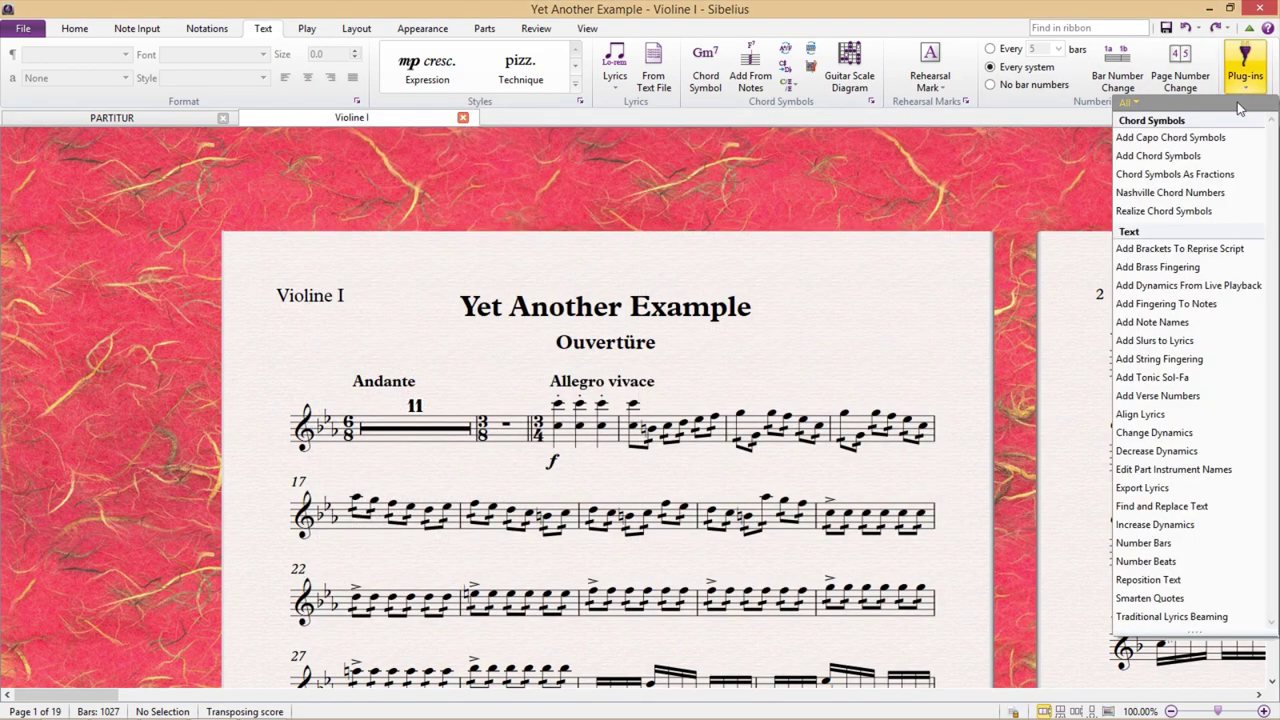
left_click(1236, 470)
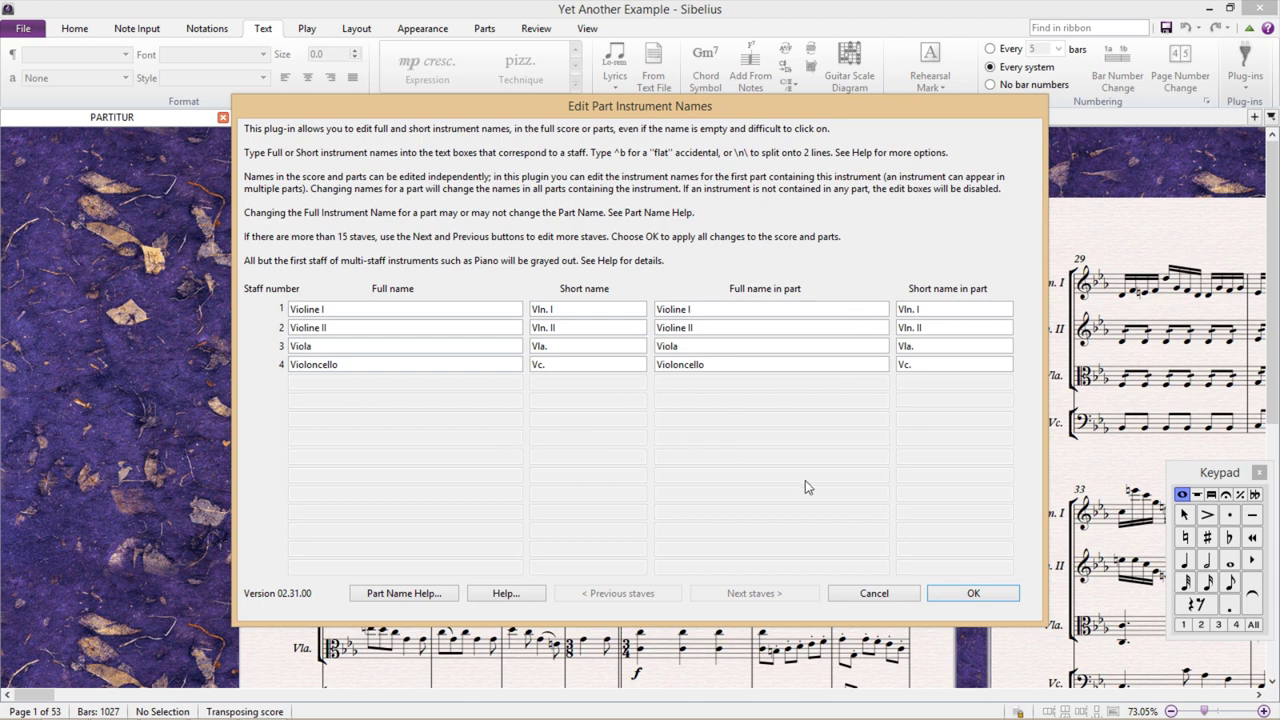
Change the first two full part names to VIOLINE I and VIOLINE II and confirm.
left_click(739, 307)
type("VIOLINE")
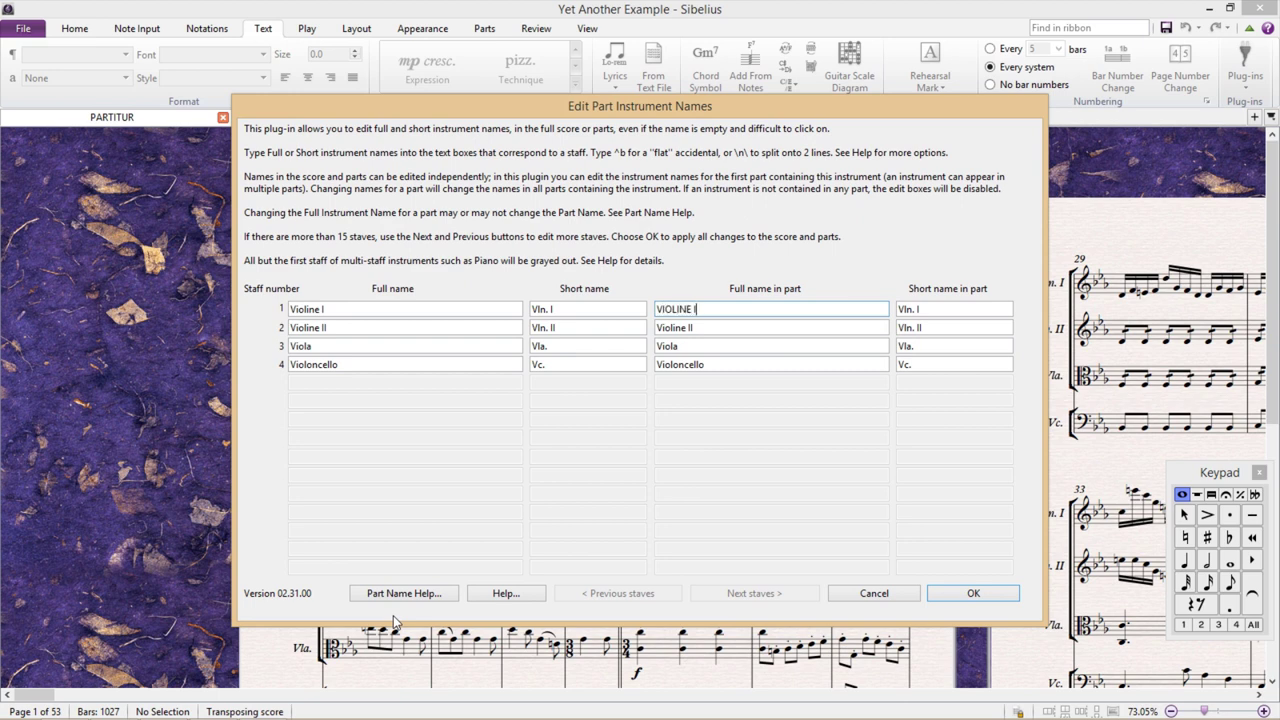
left_click(734, 329)
type("VIOLINE")
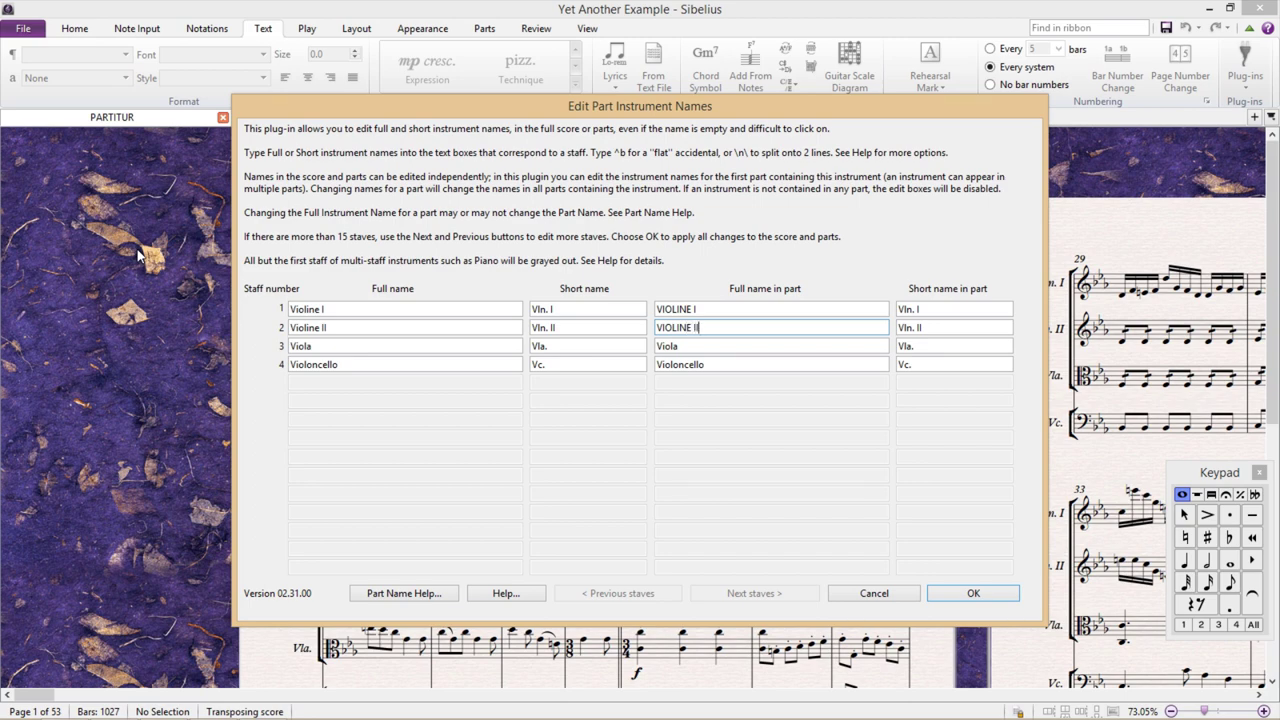
left_click(972, 593)
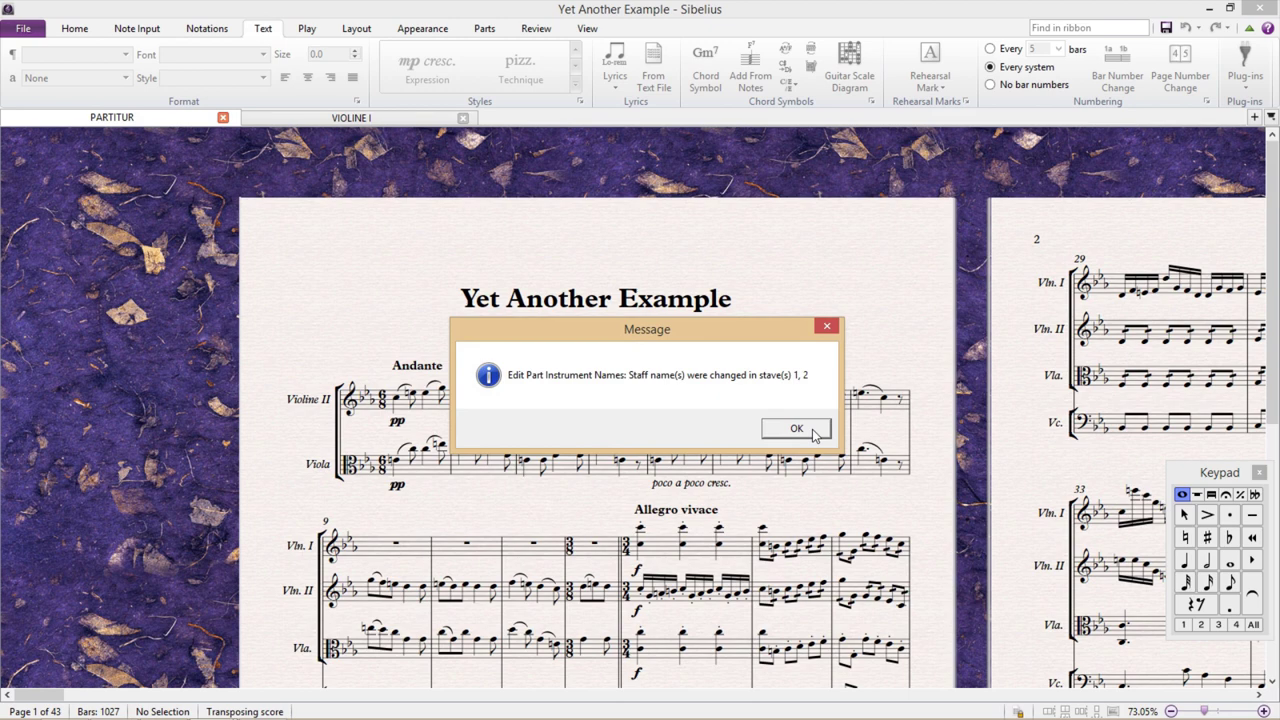
left_click(796, 429)
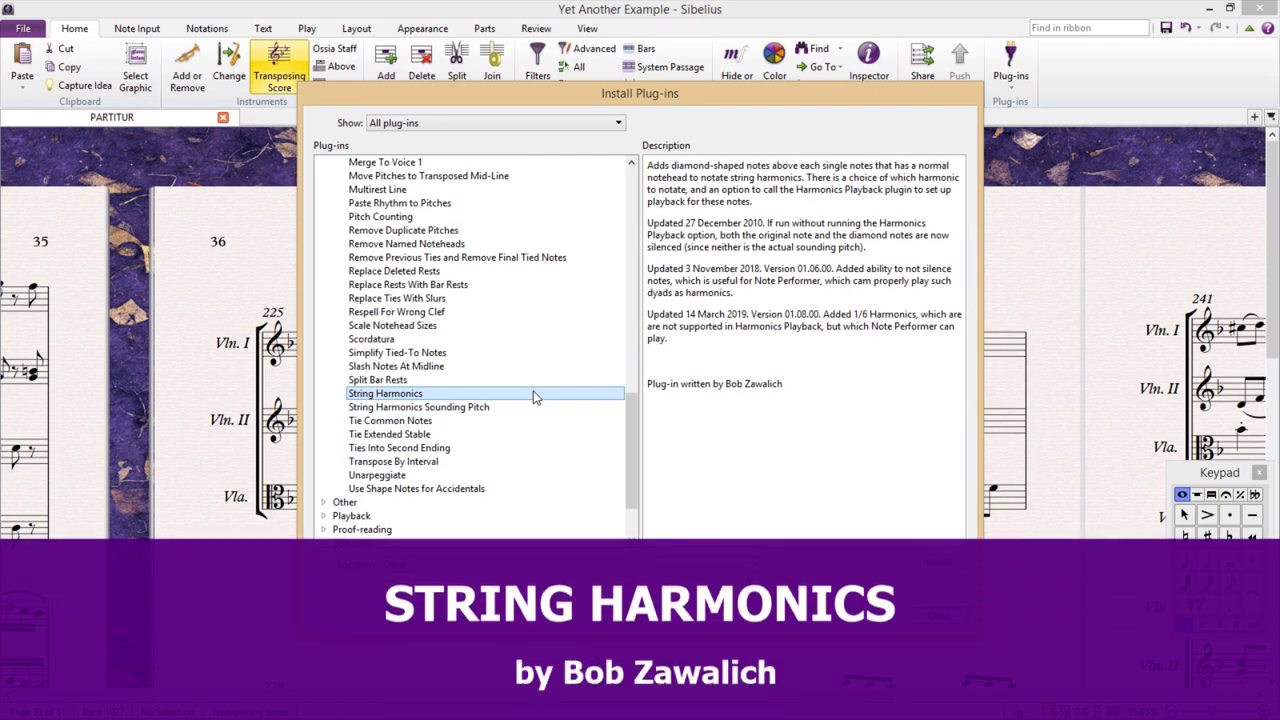
Dismiss the Install Plug-ins dialog after reviewing String Harmonics.
scroll(532, 397, "up", 15)
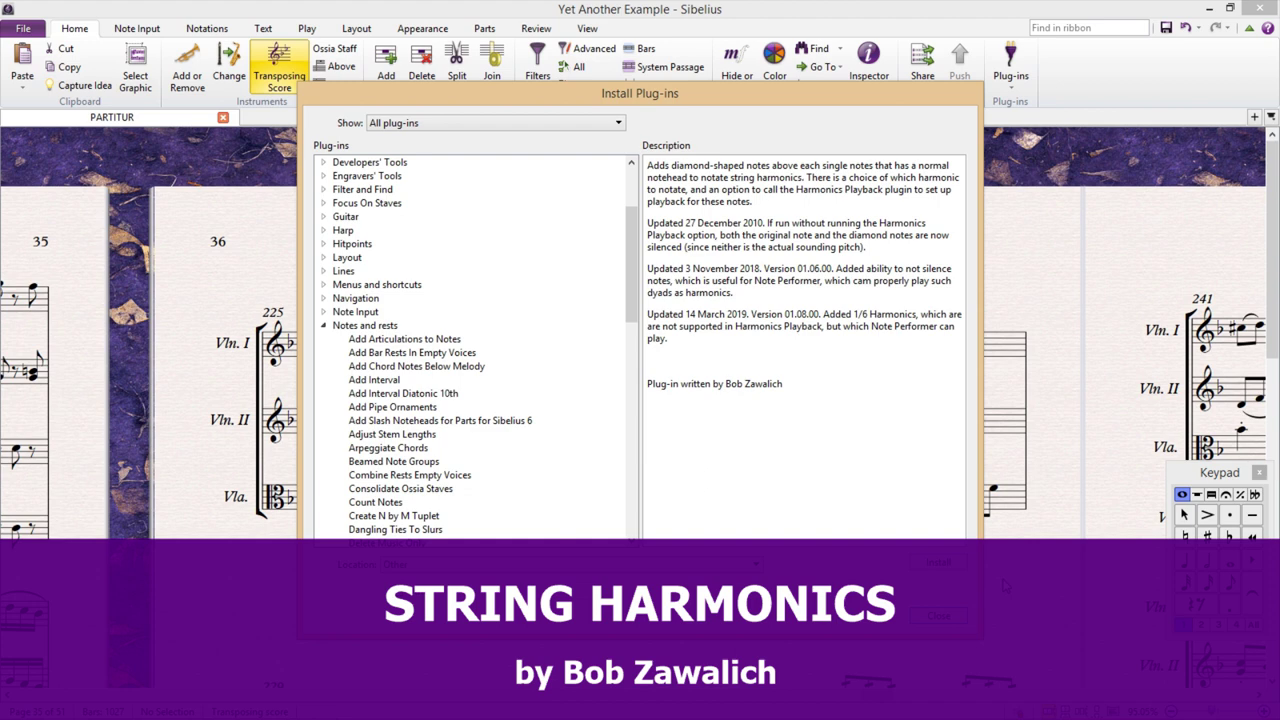
left_click(952, 618)
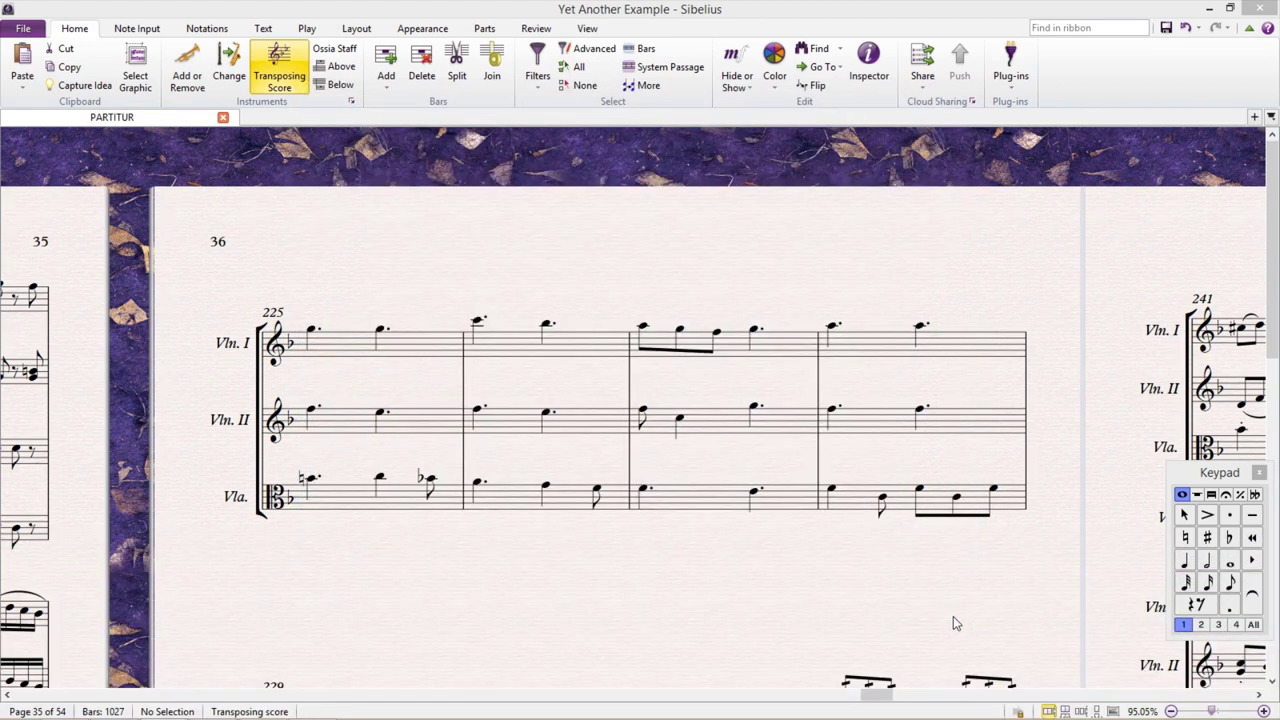
Select bars 225–228 on all three staves and apply String Harmonics as 1/4 harmonics.
left_click(459, 358)
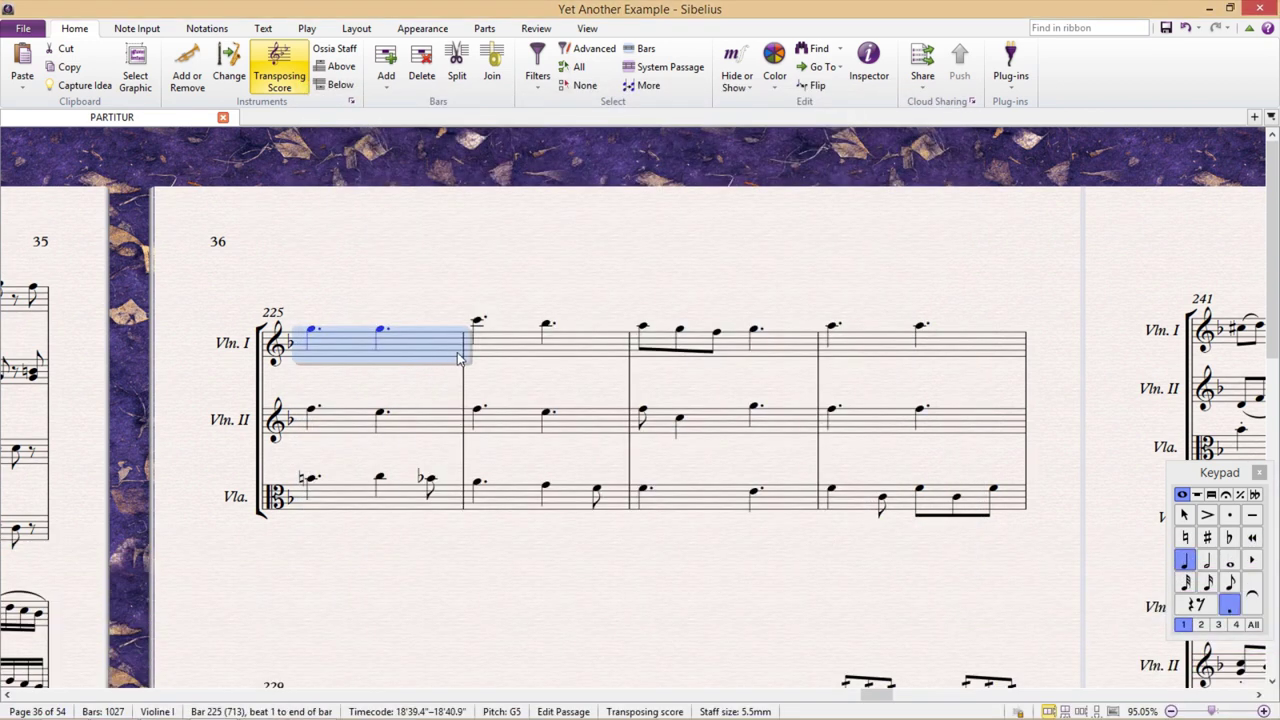
left_click(858, 505, "shift")
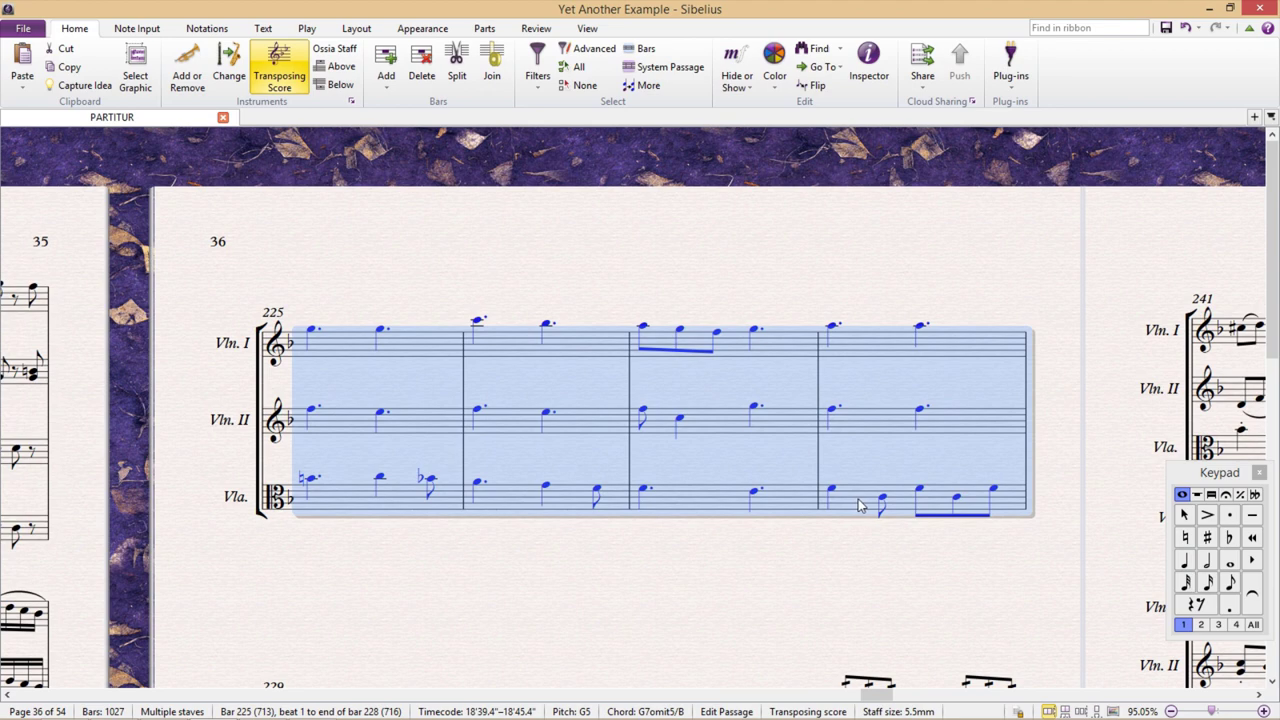
left_click(1010, 80)
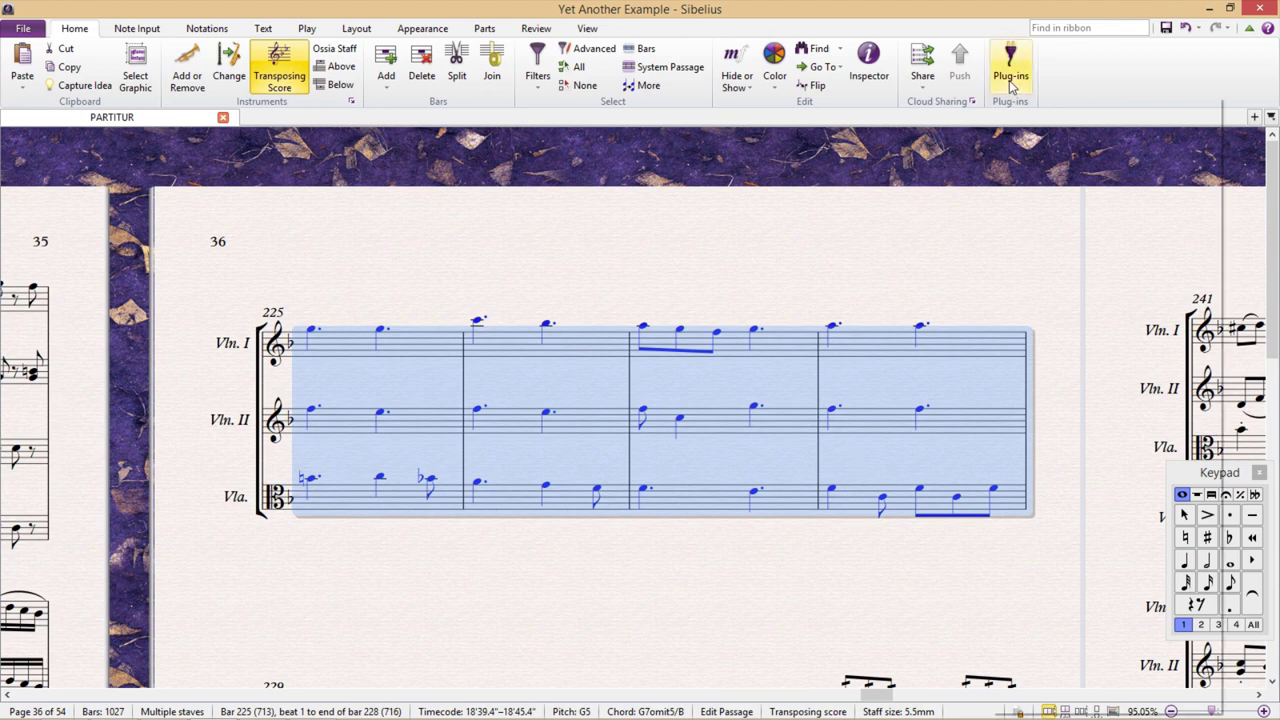
scroll(1090, 500, "down", 5)
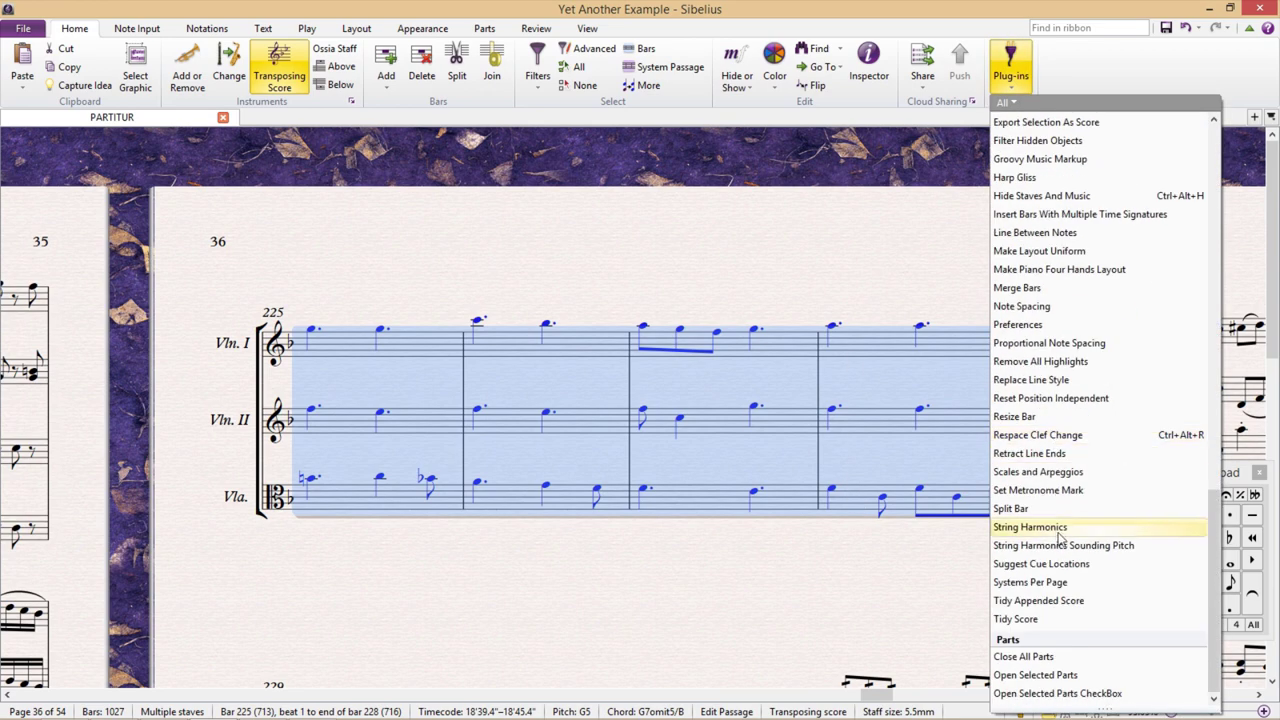
left_click(1096, 529)
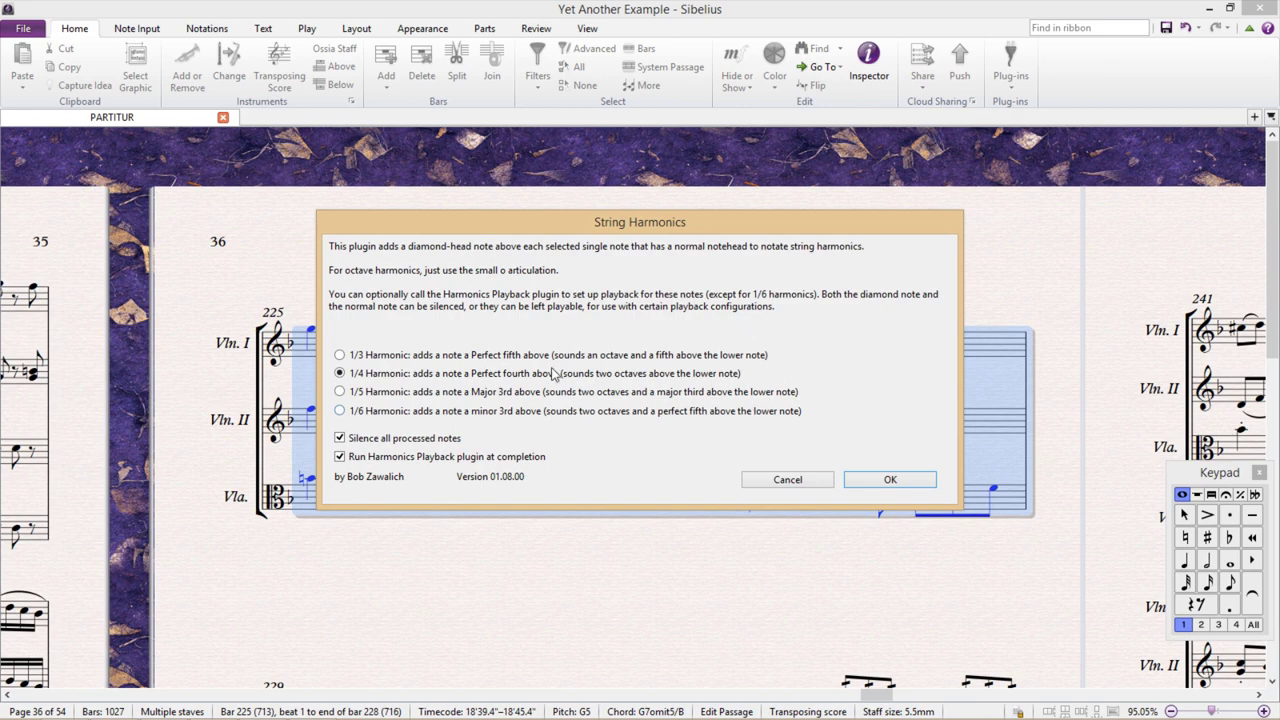
left_click(892, 481)
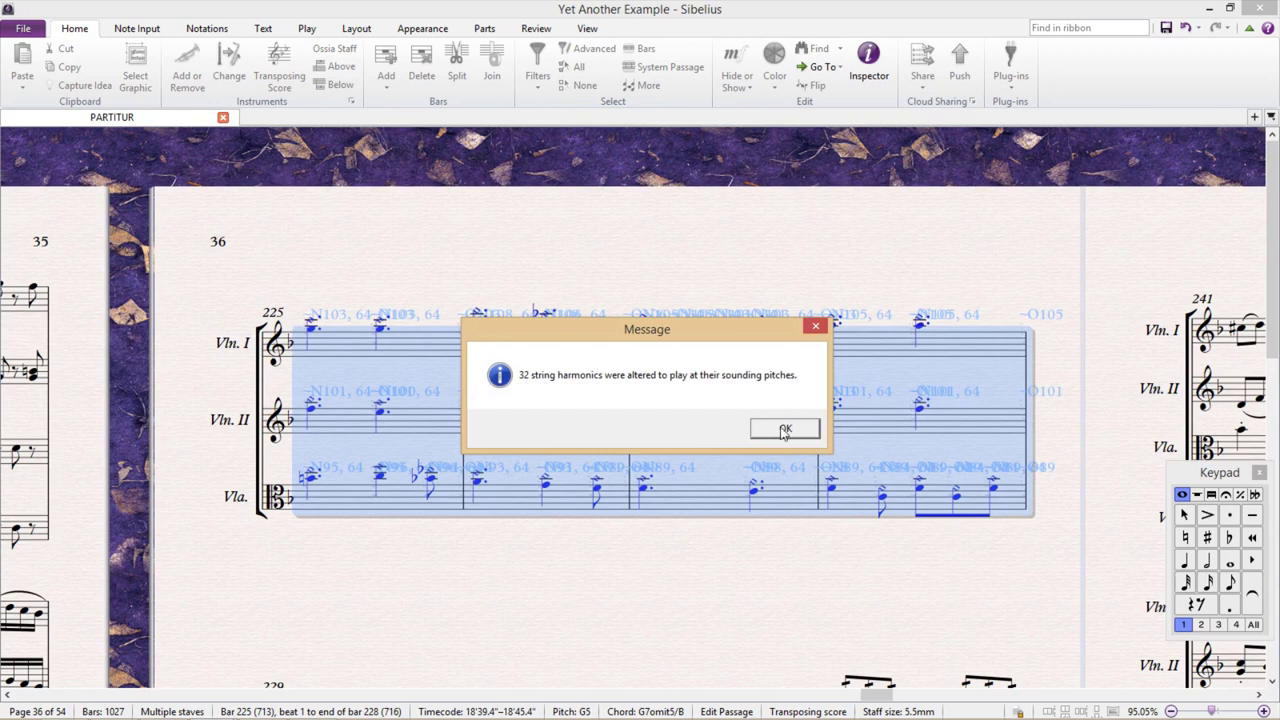
left_click(785, 429)
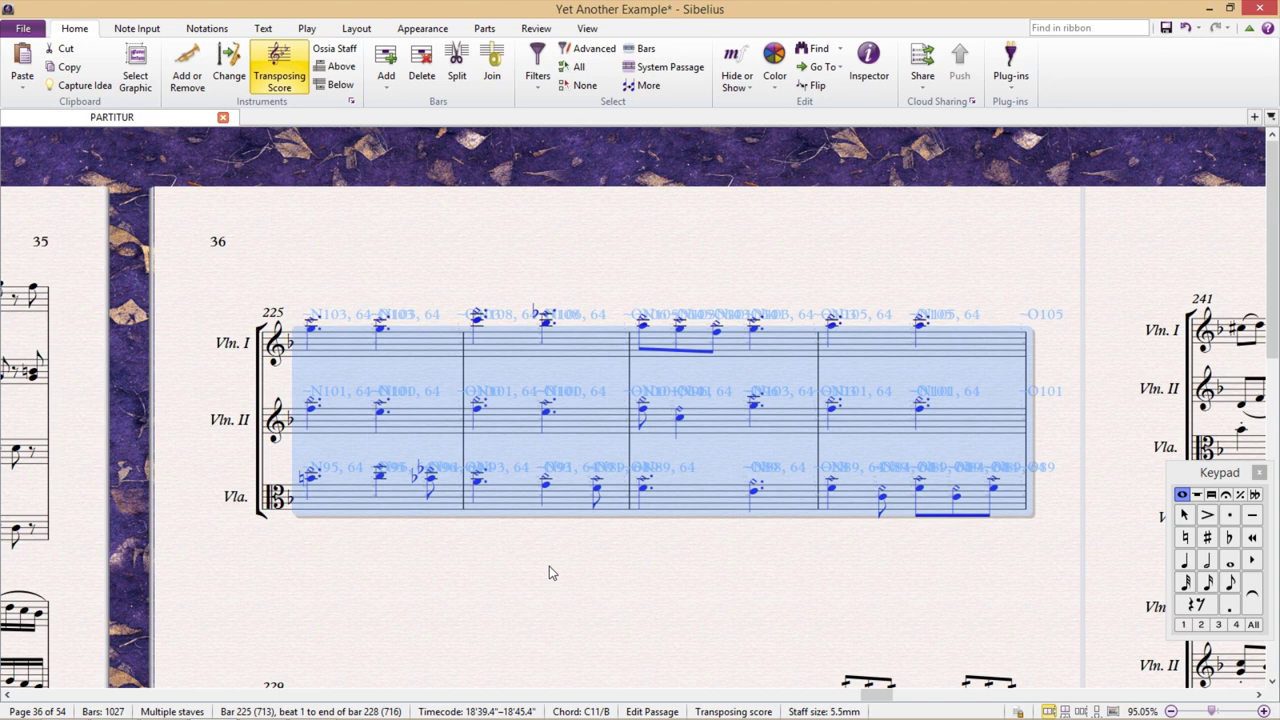
Play the harmonics passage in bars 225–228 and stop playback.
key("space")
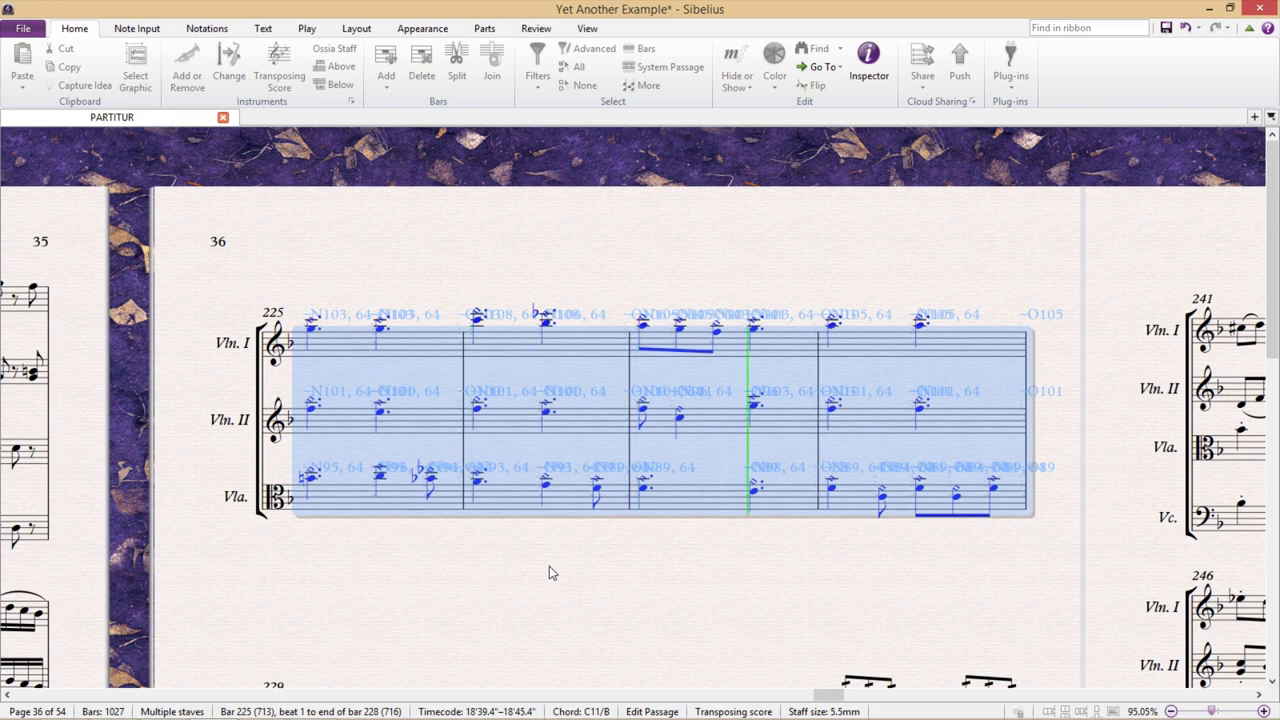
key("space")
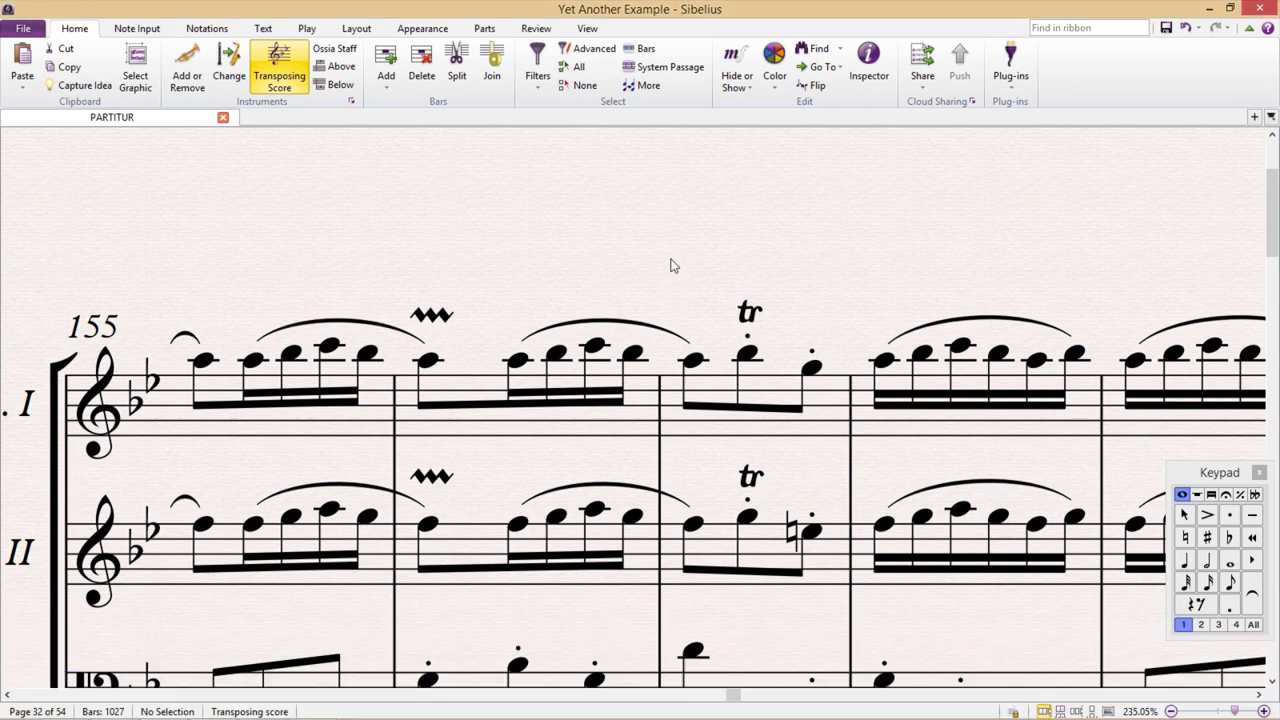
key("z")
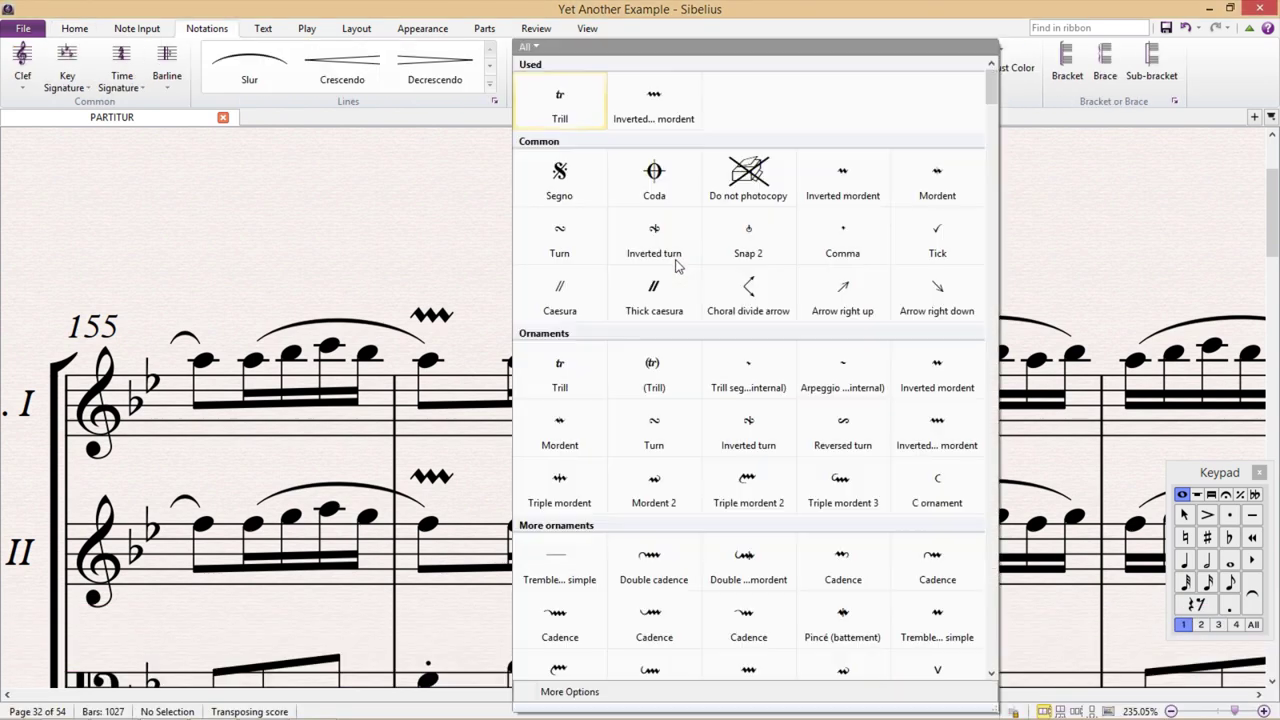
left_click(568, 692)
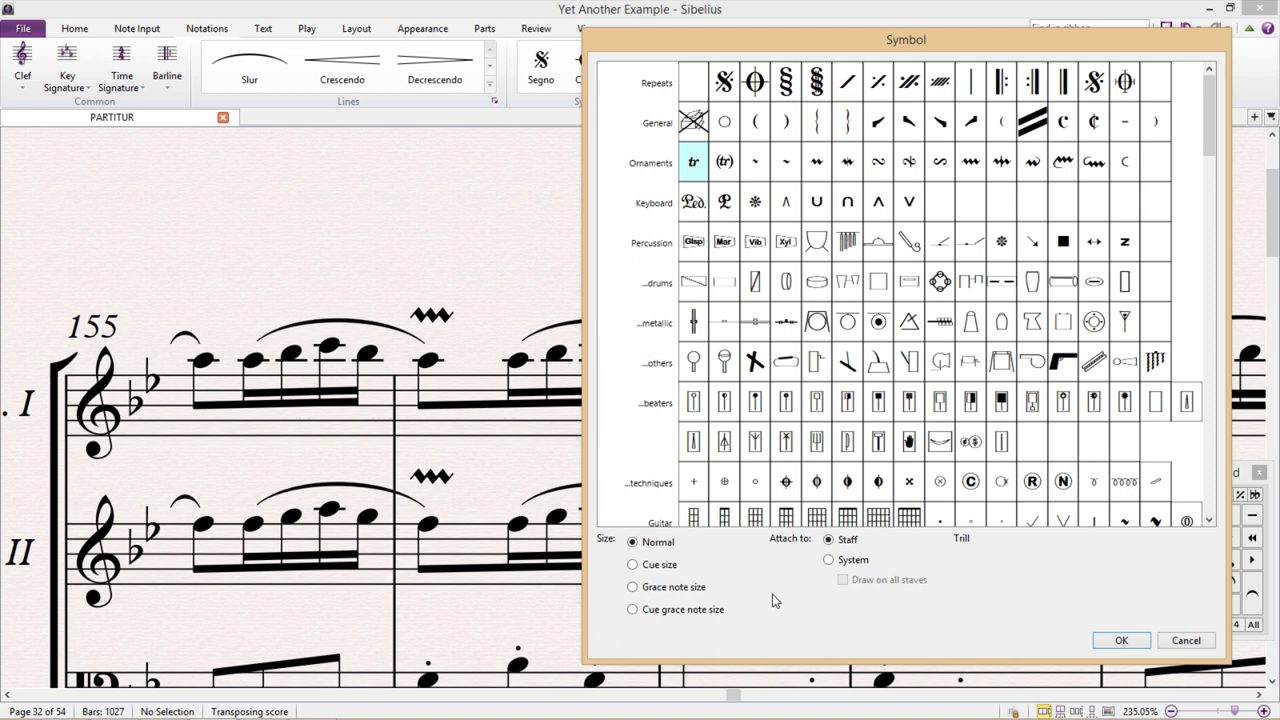
left_click(1200, 642)
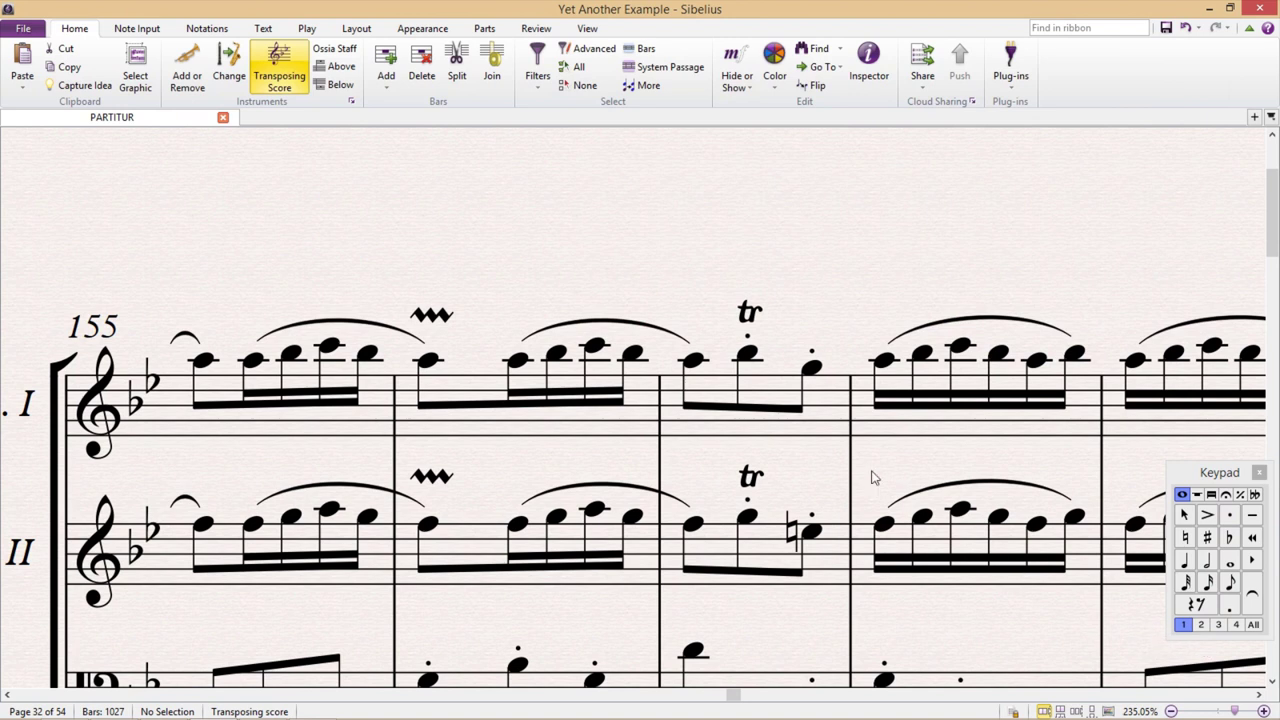
Select the tr and wavy trill symbols in bars 156–157 on both violin staves.
left_click(751, 315)
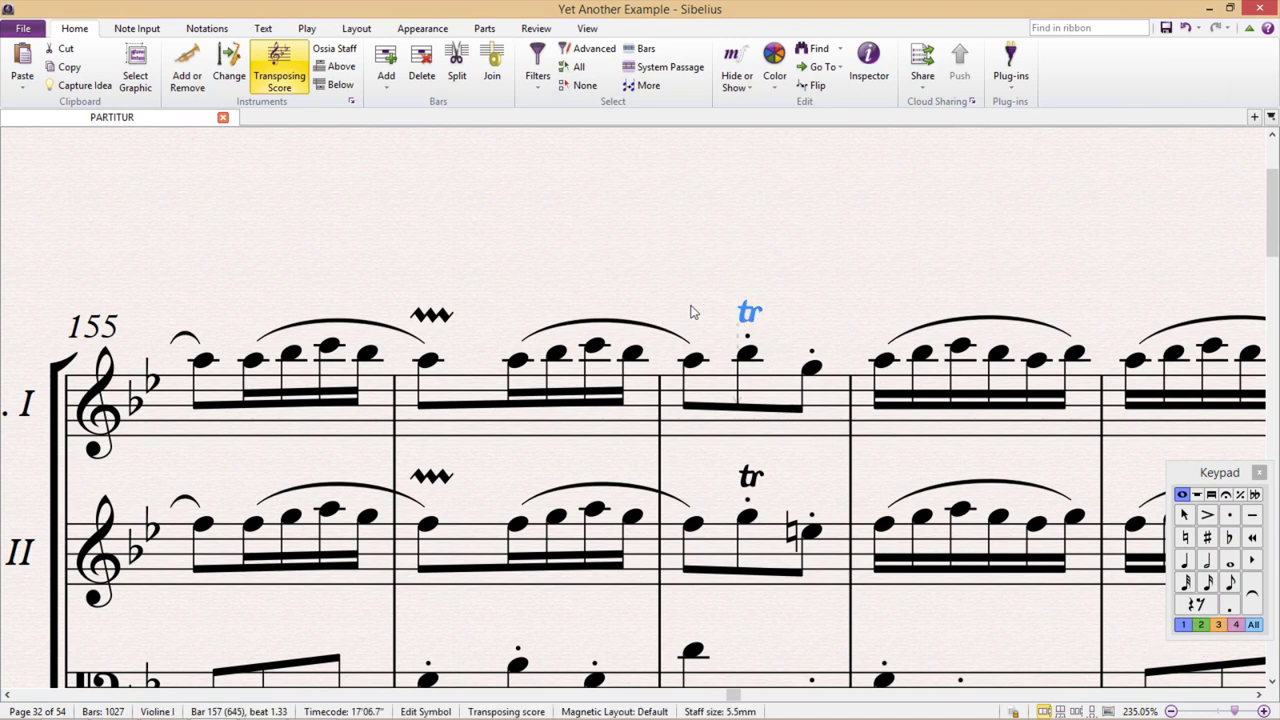
left_click(427, 316)
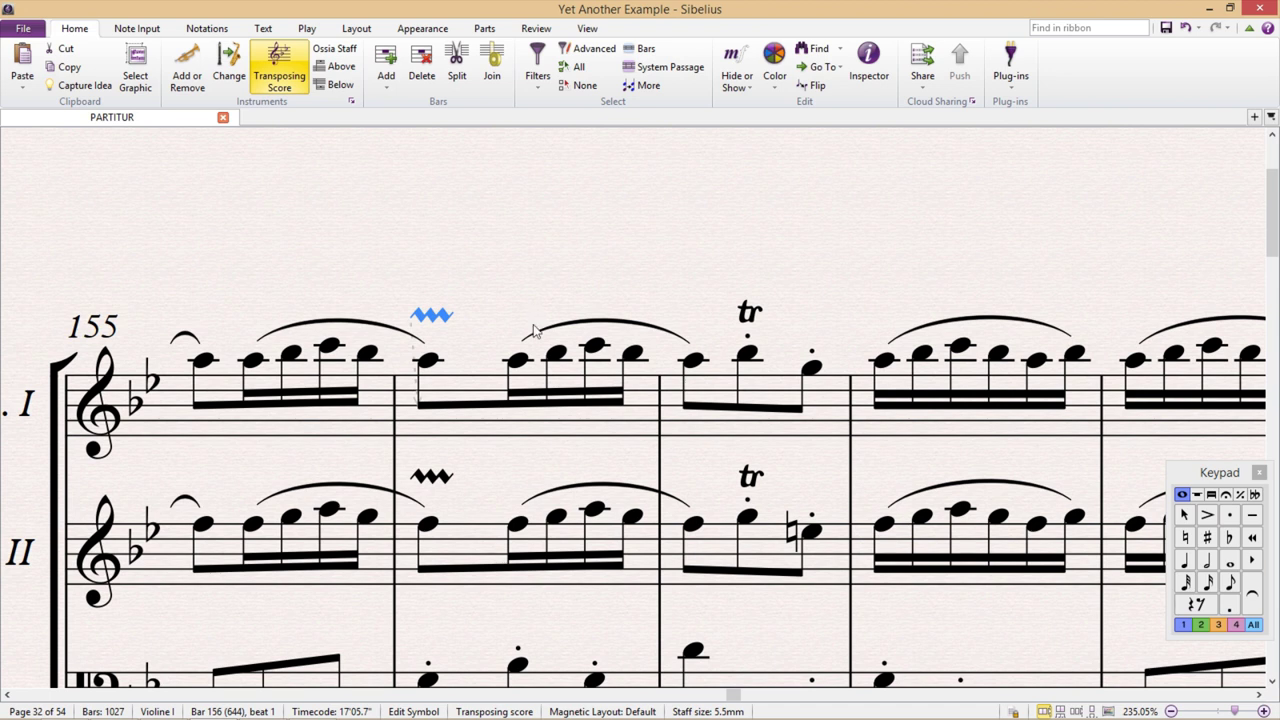
left_click(451, 481, "ctrl")
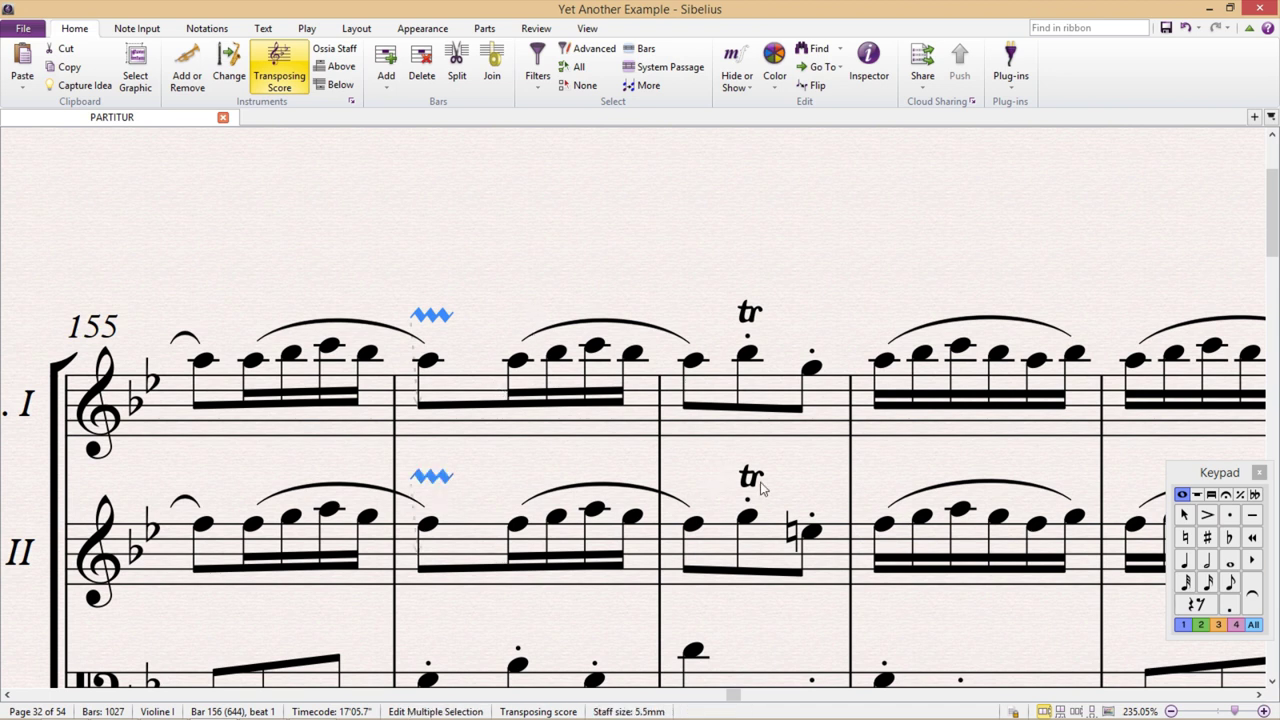
left_click(750, 482, "ctrl")
left_click(755, 316, "ctrl")
Resize the selected trill symbols to grace note size (60%) with Resize Symbols.
left_click(1010, 75)
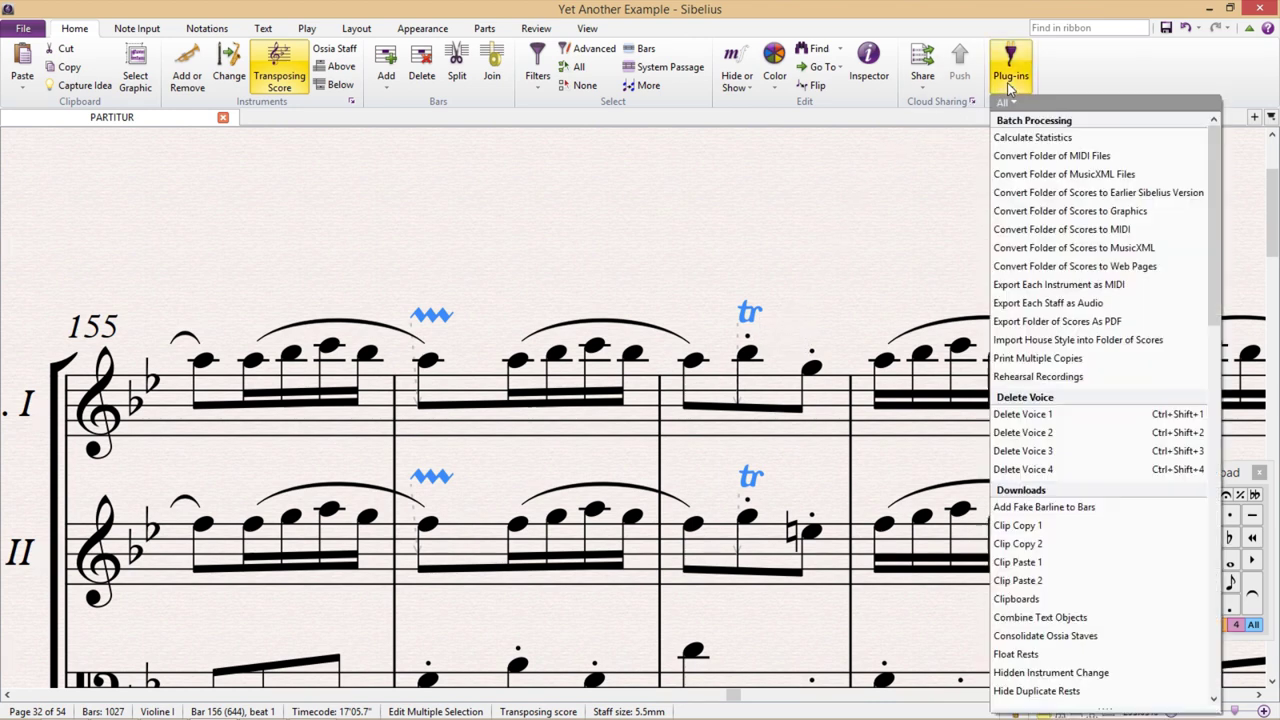
scroll(1043, 307, "down", 5)
scroll(1090, 420, "down", 10)
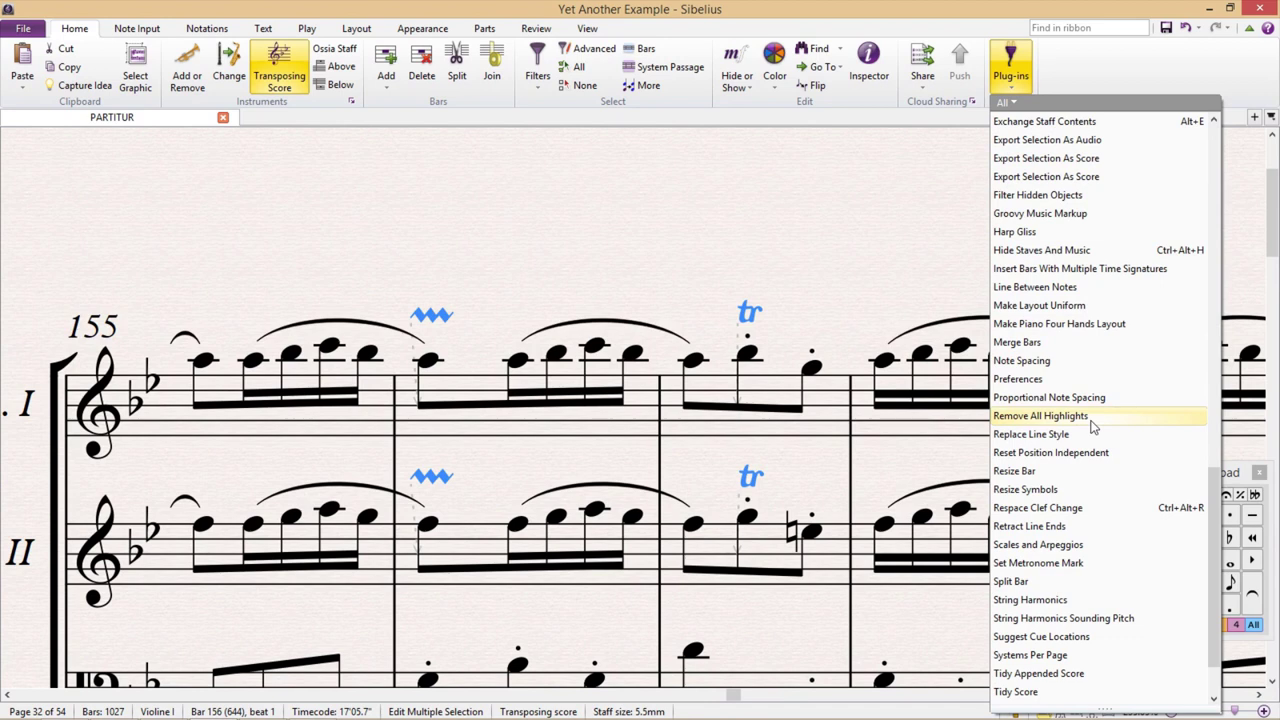
left_click(1077, 492)
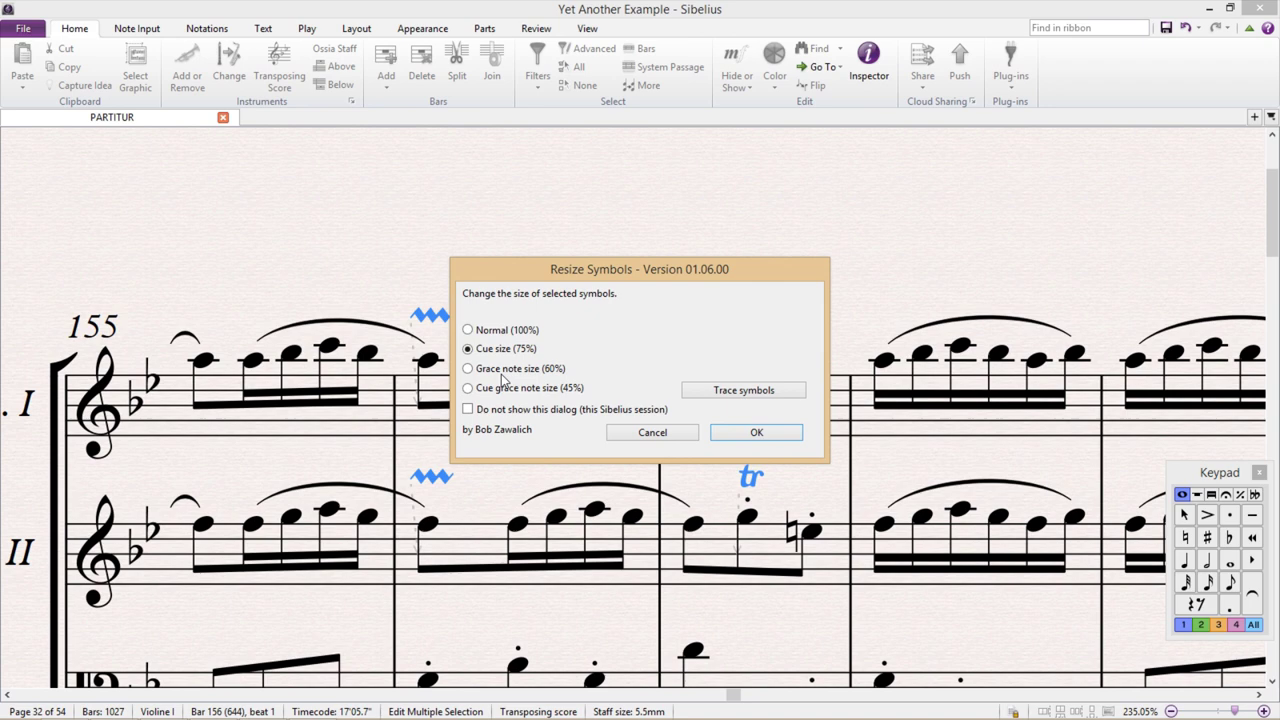
left_click(467, 368)
left_click(752, 440)
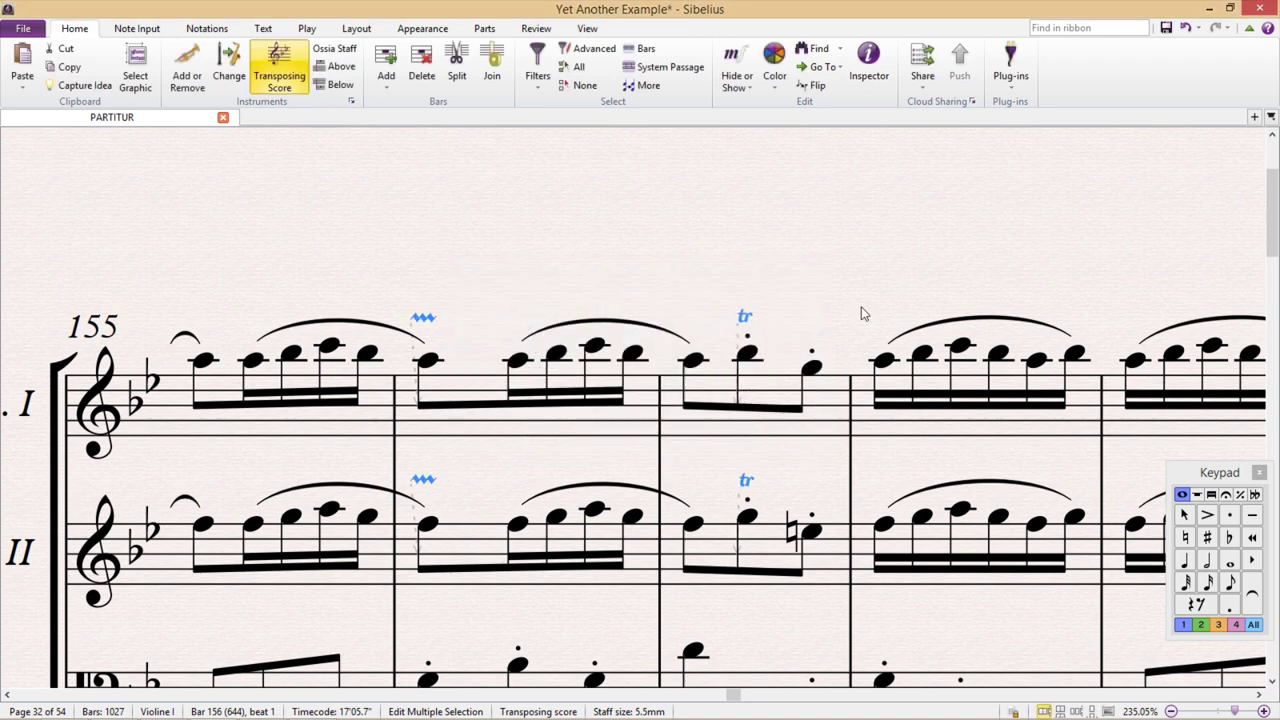
Shrink the trill symbols further to cue grace note size (45%).
left_click(1010, 65)
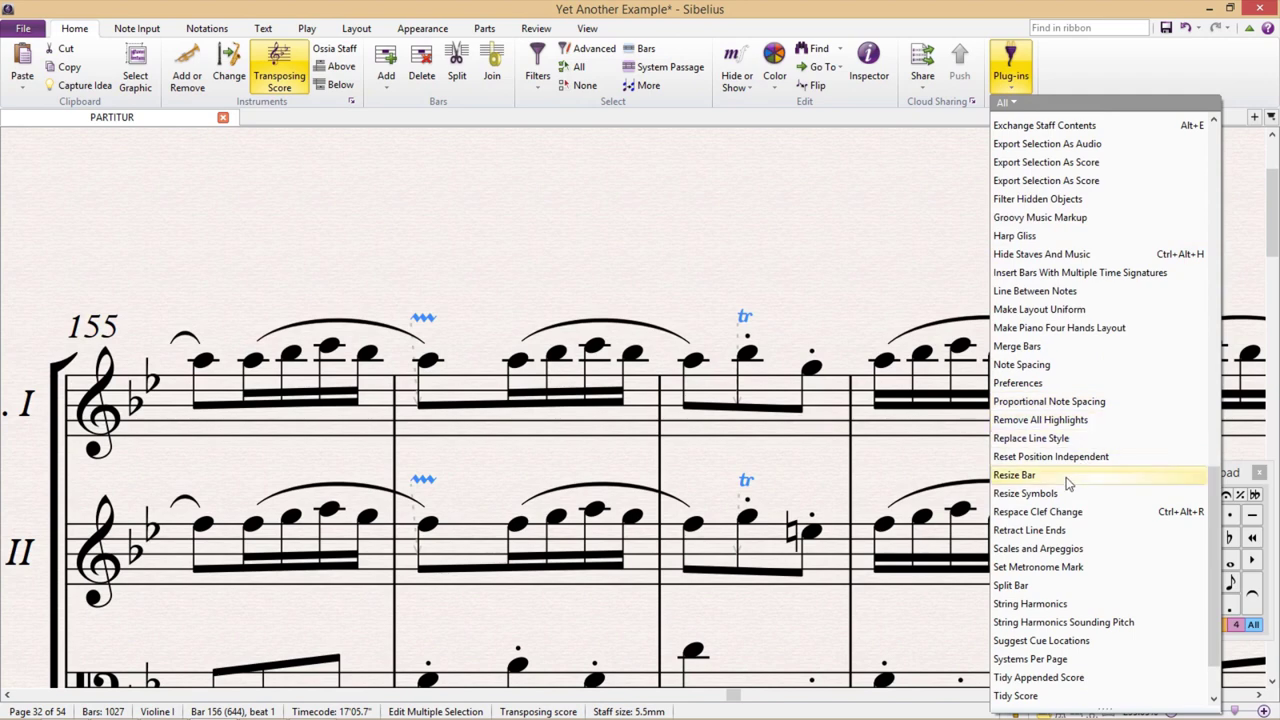
left_click(1030, 493)
left_click(470, 389)
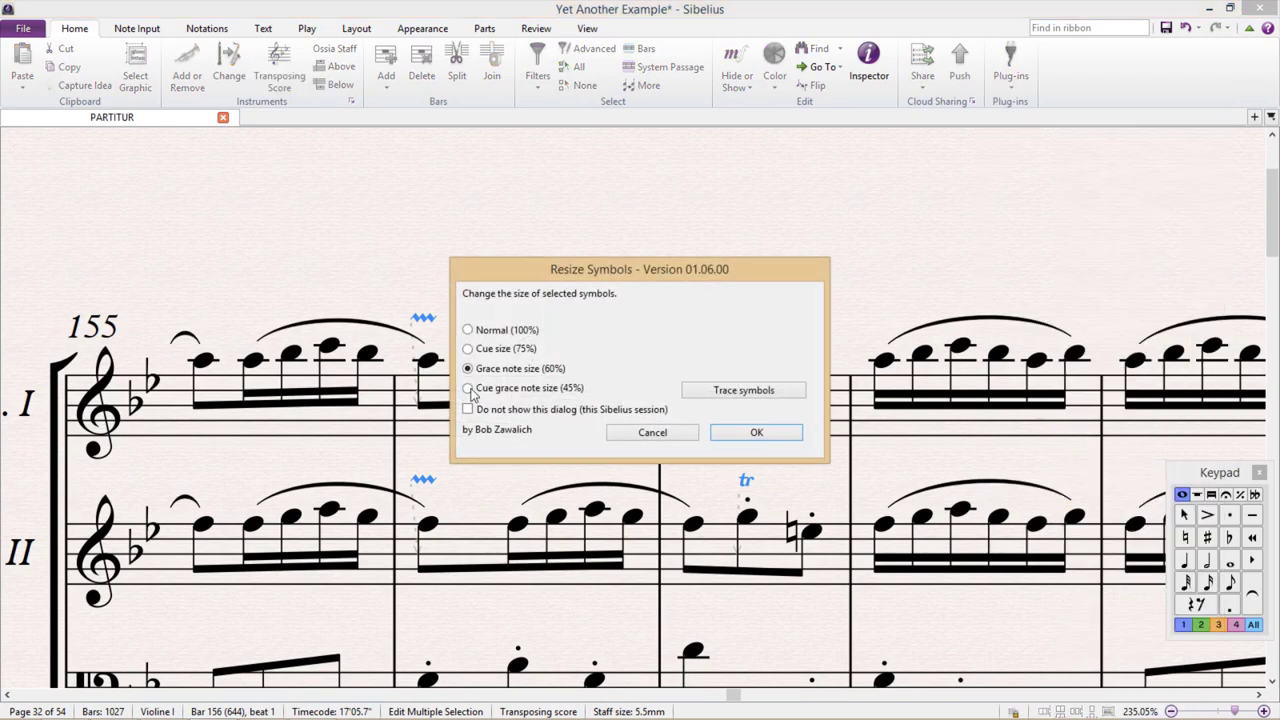
left_click(770, 436)
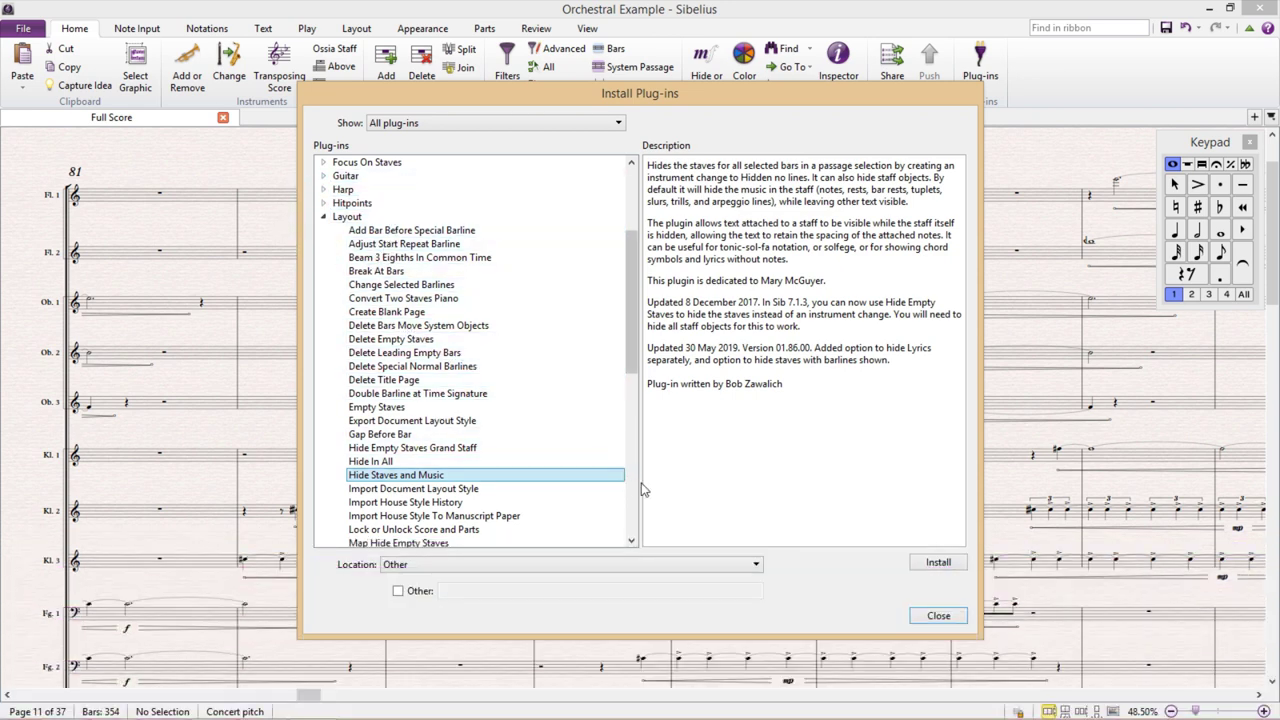
Close the Install Plug-ins dialog to show the Orchestral Example score at bar 81.
left_click(937, 616)
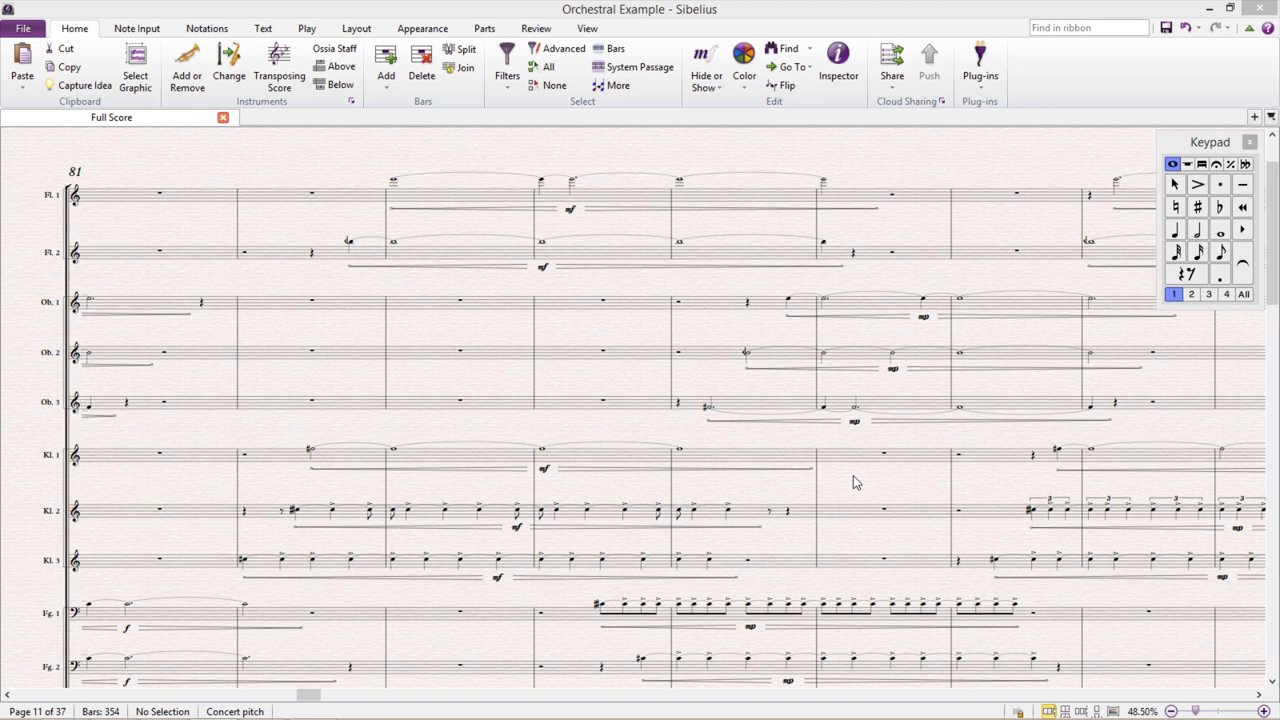
Hide the empty oboe bars 82–84 with the Hide Staves And Music plug-in.
left_click(638, 406)
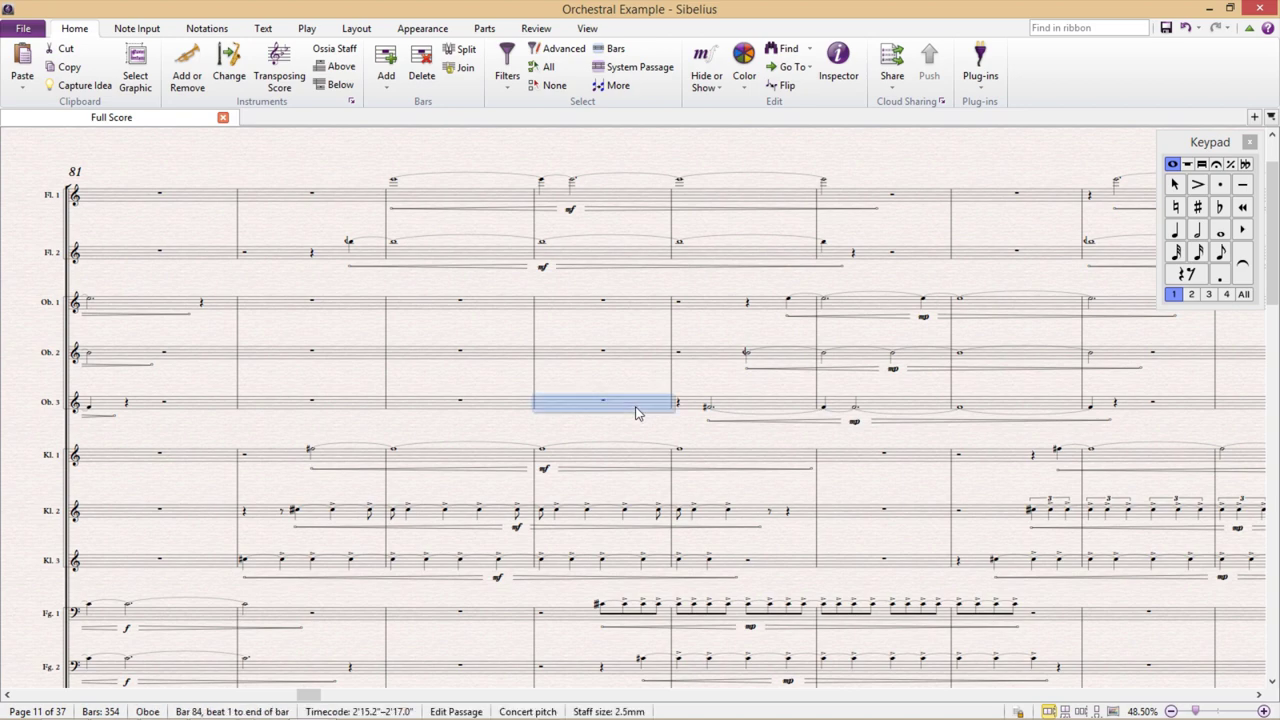
left_click(366, 311, "shift")
left_click(980, 70)
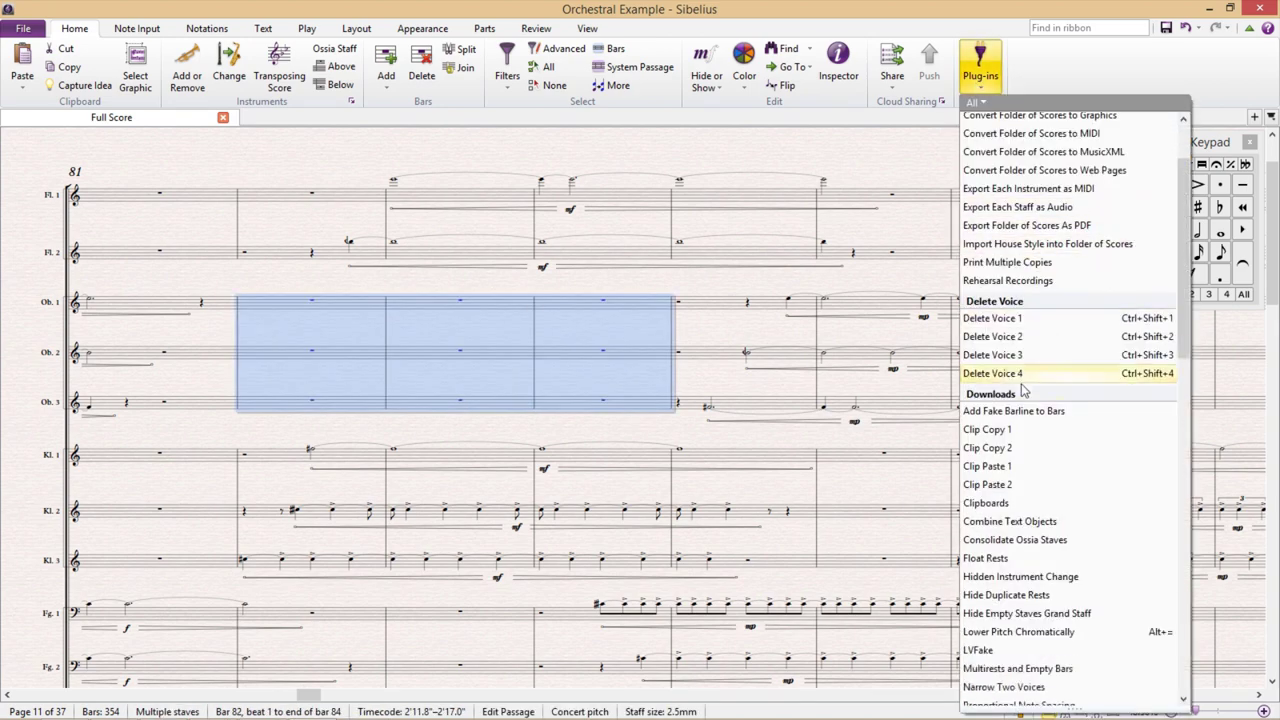
scroll(1028, 395, "down", 10)
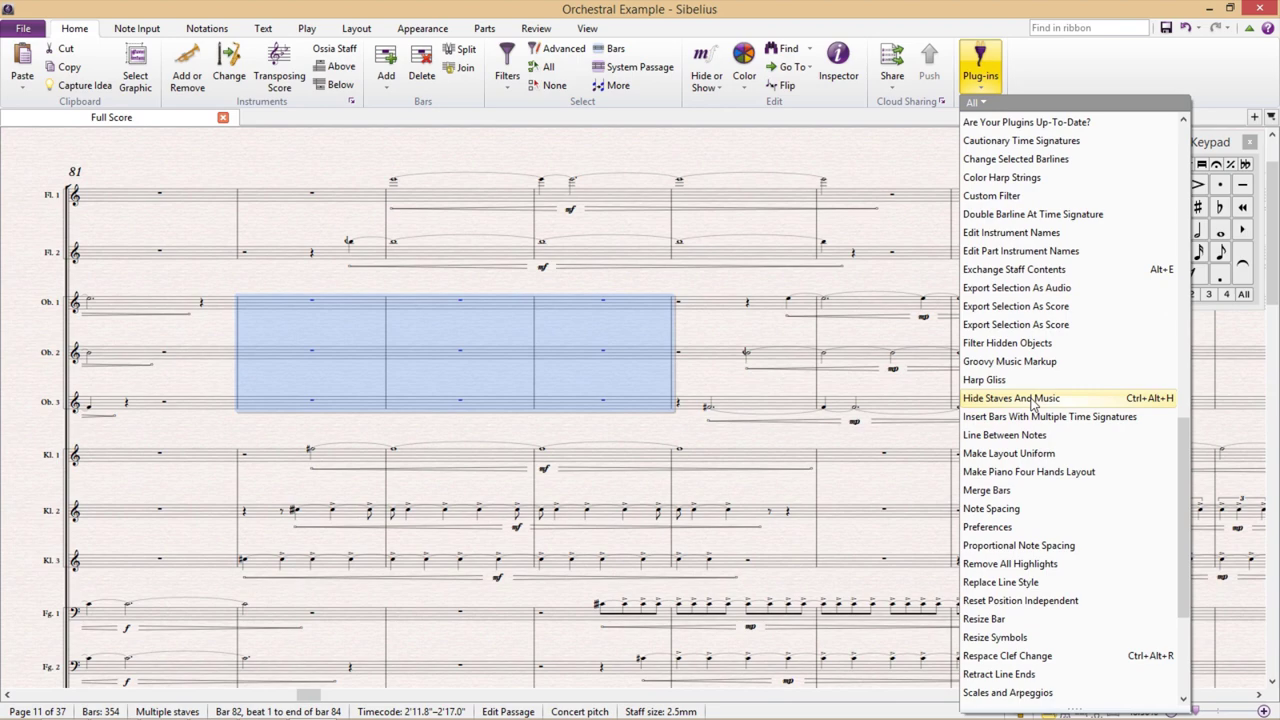
left_click(1078, 402)
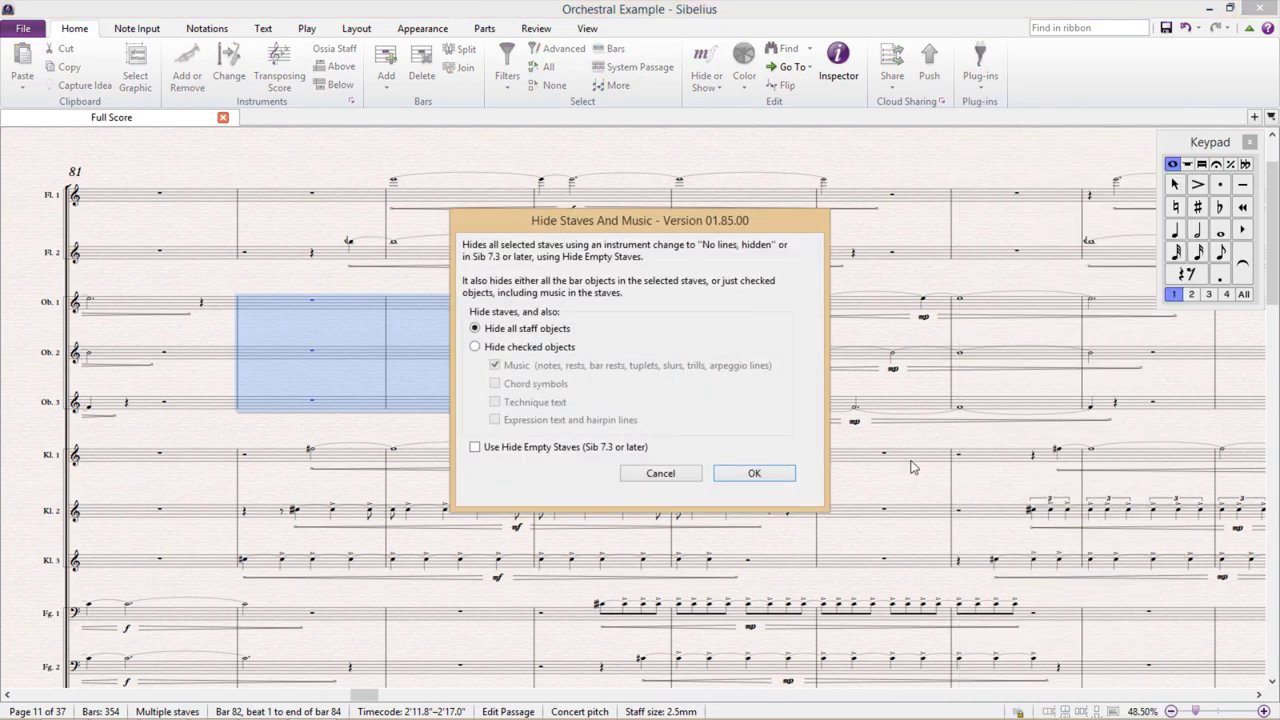
left_click(768, 476)
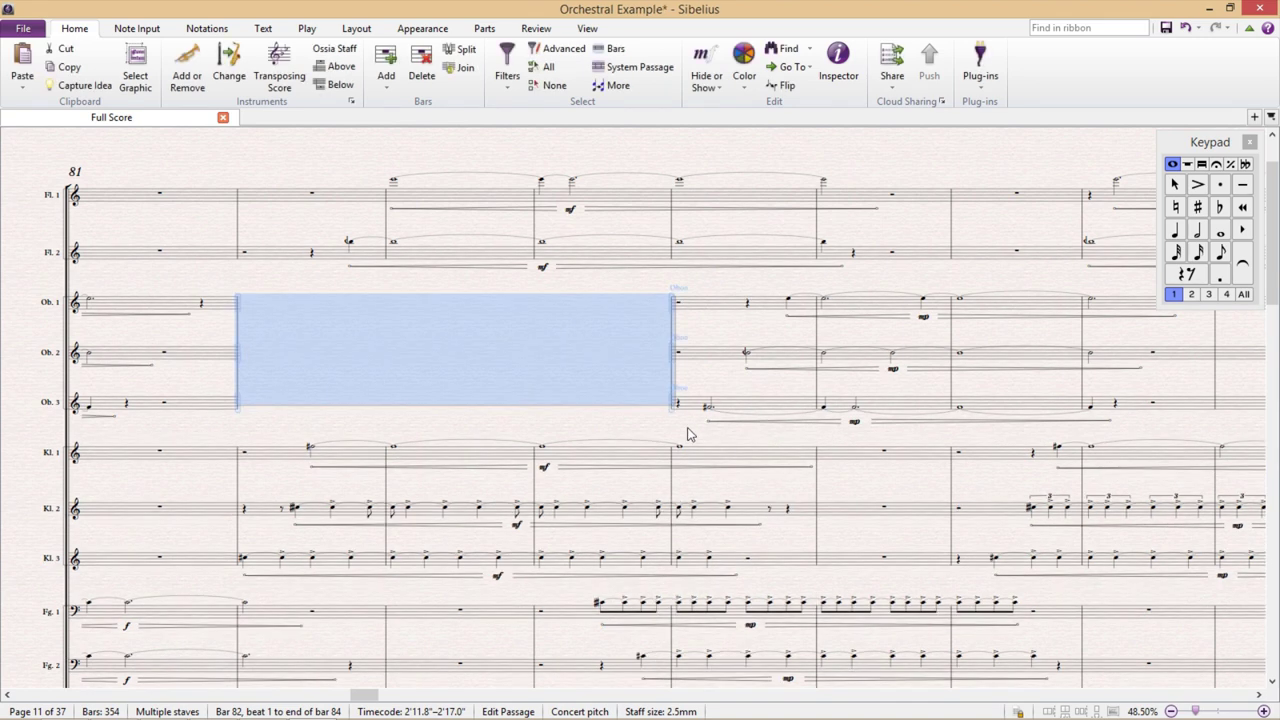
key("Escape")
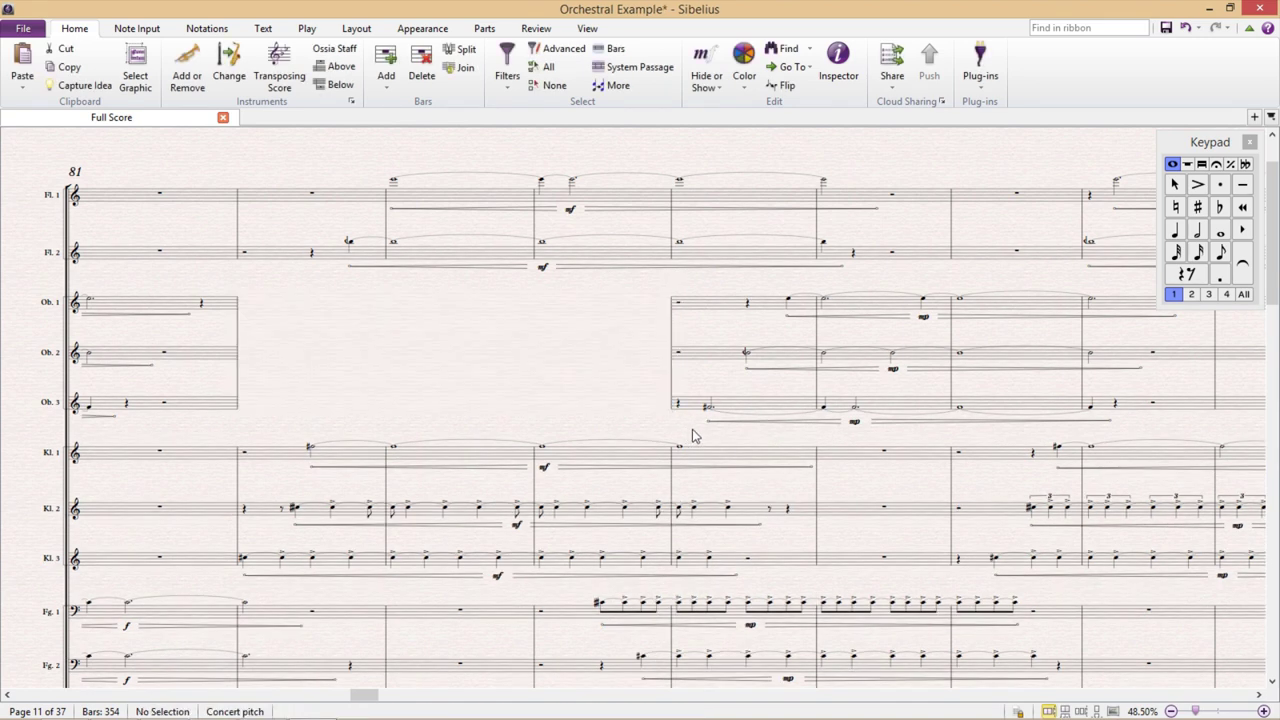
Hide empty bar 87 on the two flute staves with the same plug-in.
left_click_drag(845, 440, 580, 436)
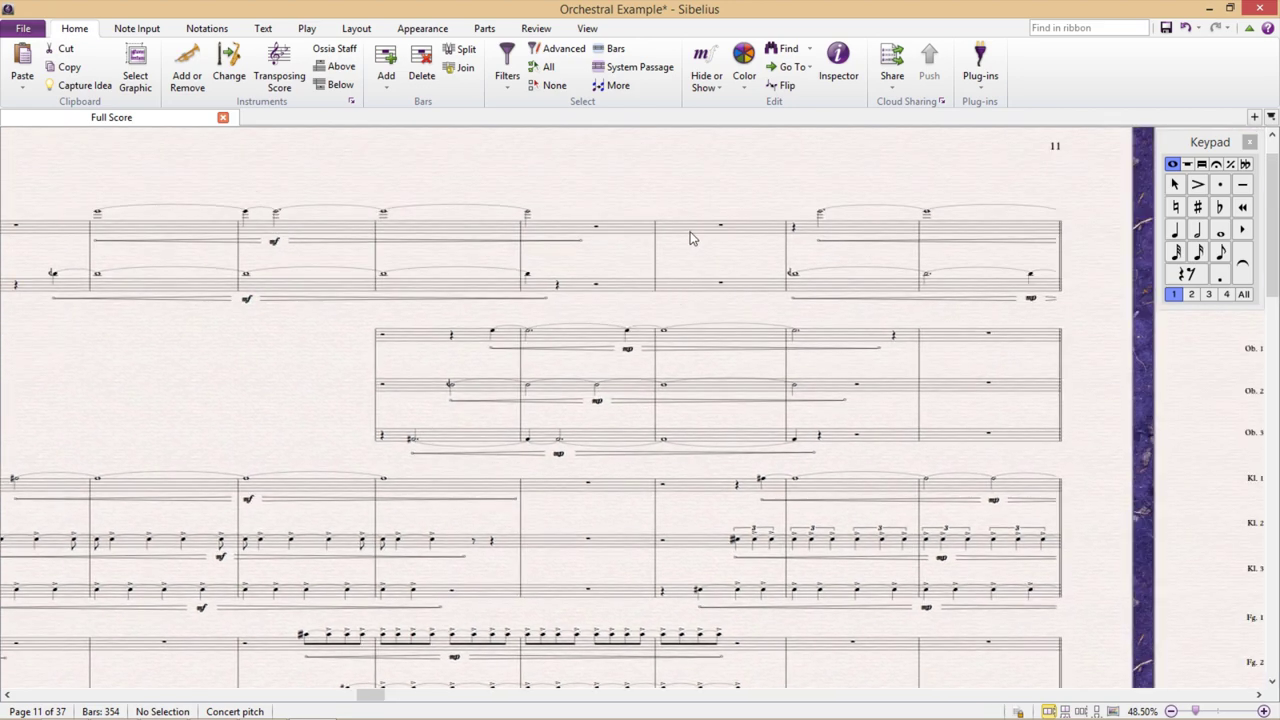
left_click_drag(689, 240, 690, 295)
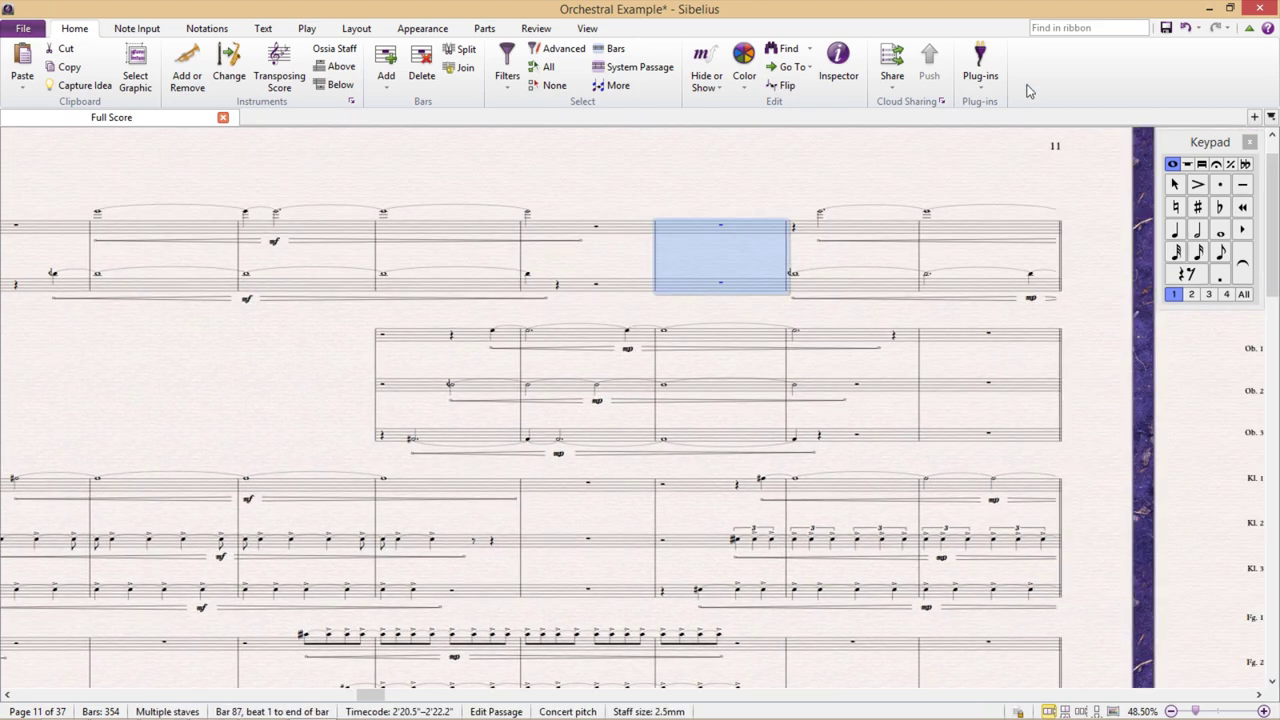
left_click(980, 62)
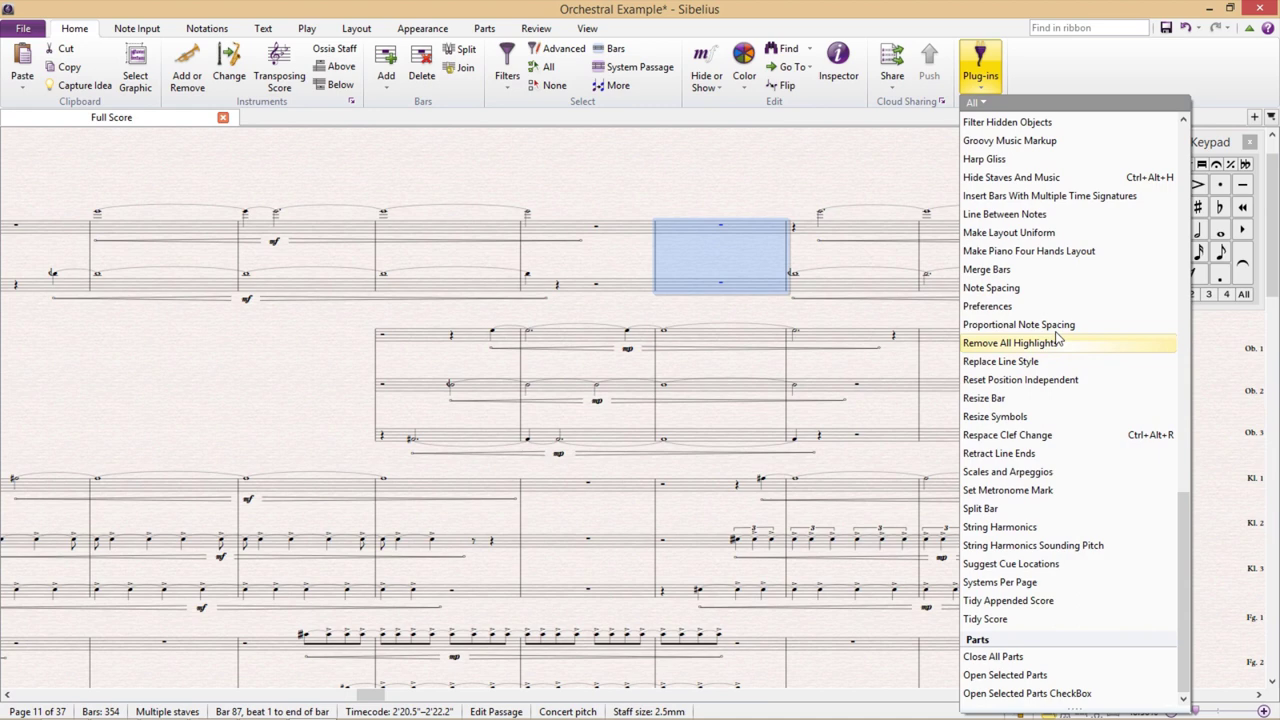
left_click(1093, 177)
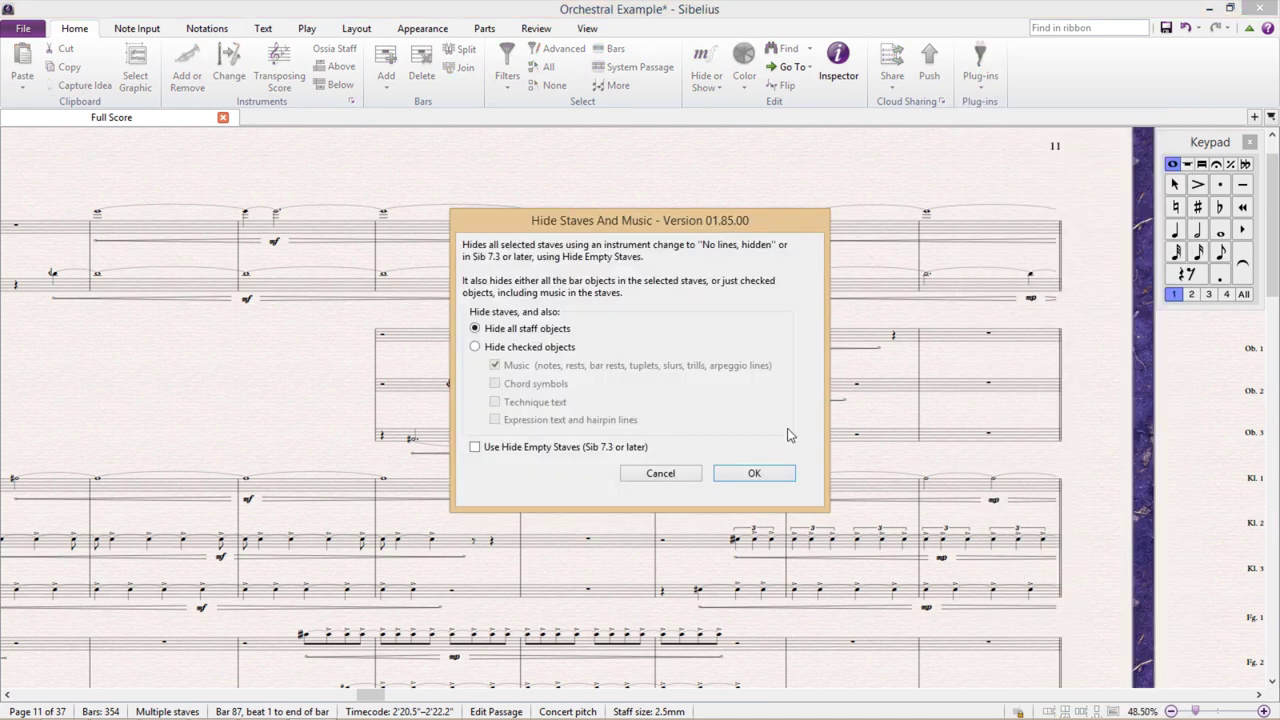
left_click(754, 476)
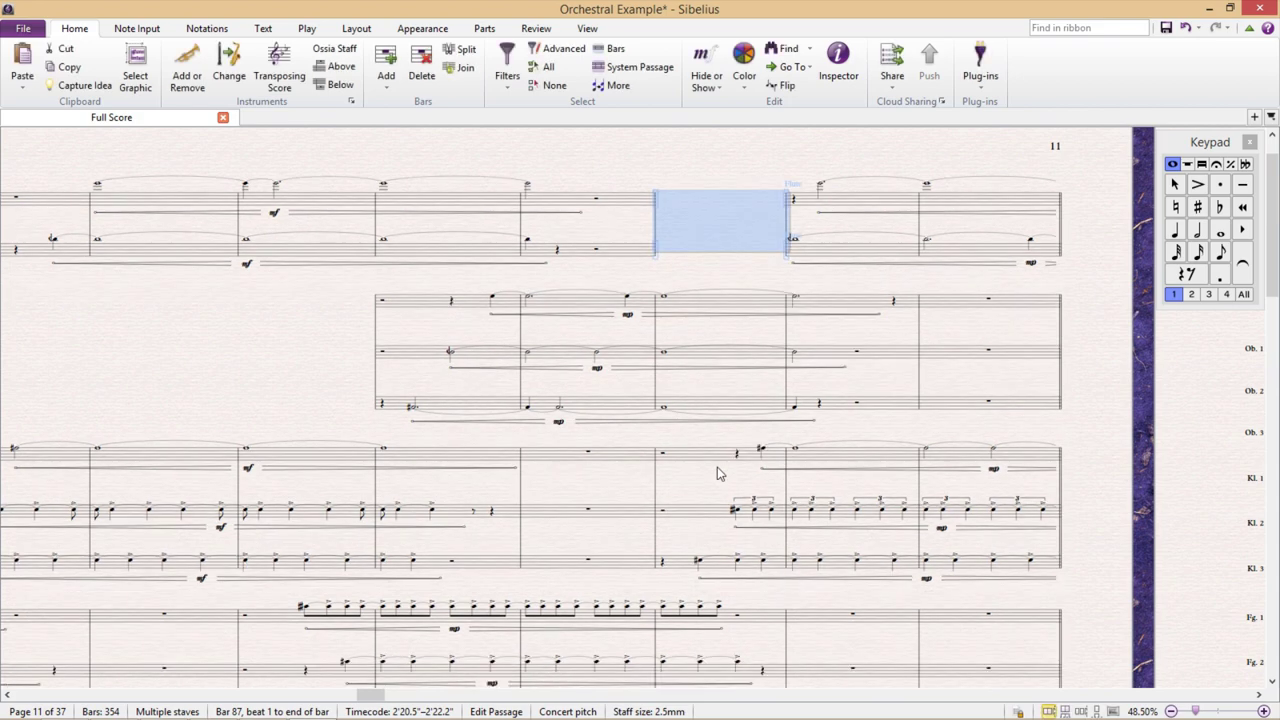
left_click(714, 480)
Hide empty bar 86 across all three clarinet staves with Ctrl+Alt+H.
left_click_drag(734, 474, 795, 409)
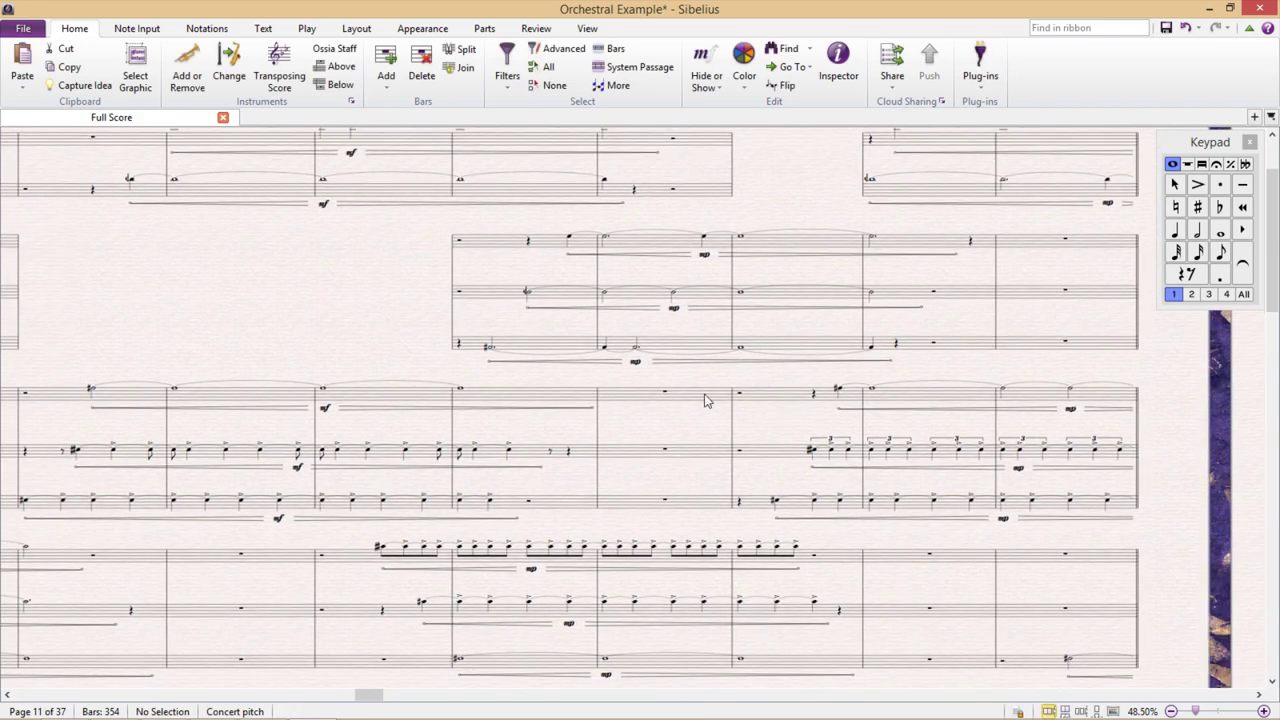
left_click(690, 395)
left_click(713, 507, "shift")
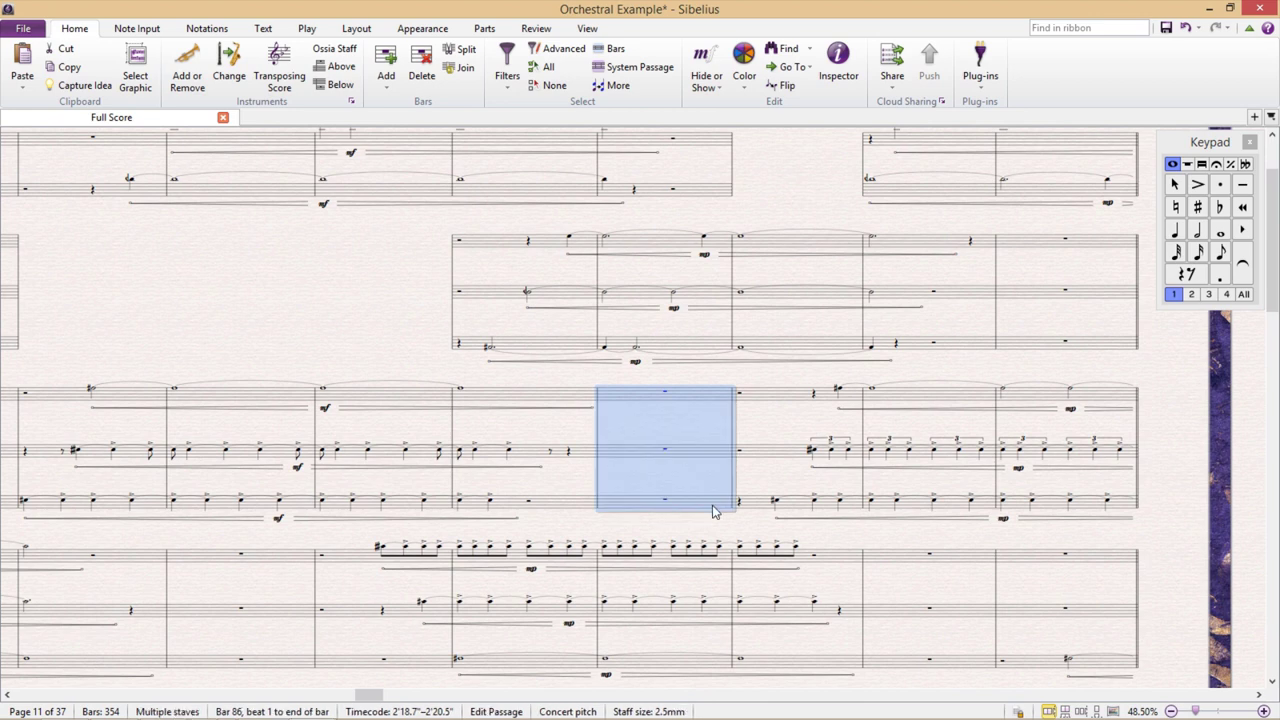
key("ctrl+alt+h")
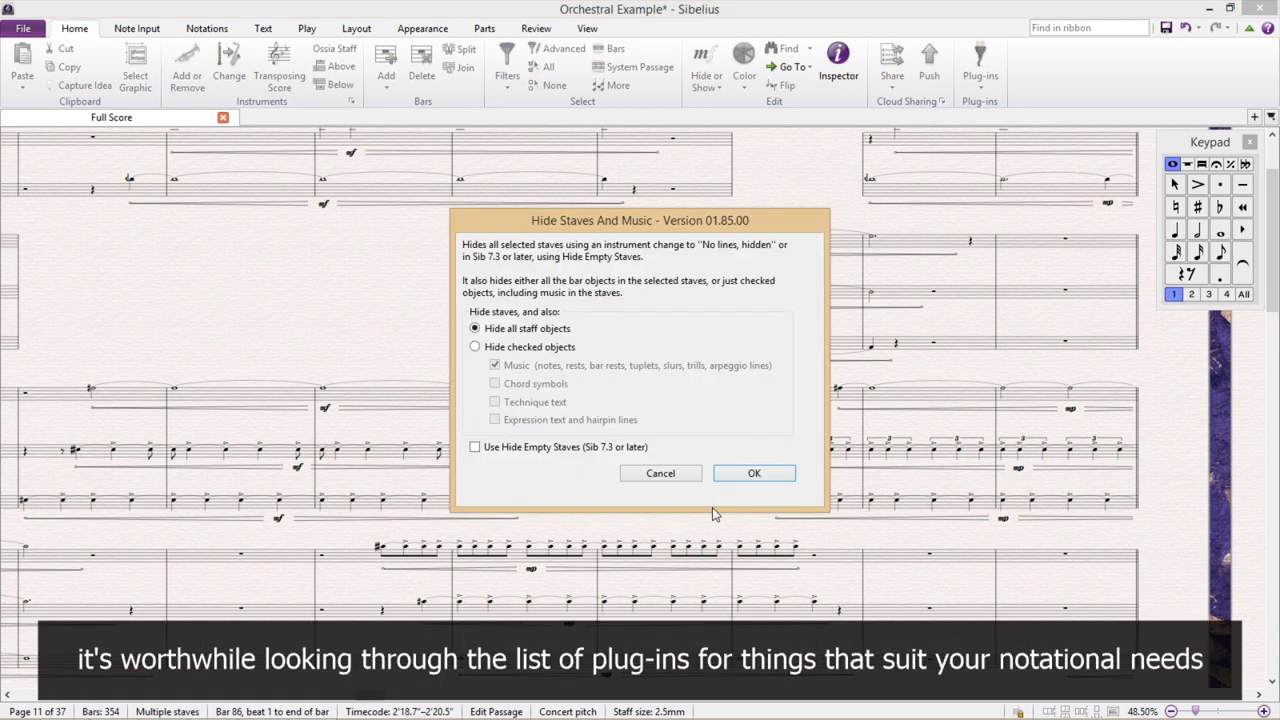
left_click(748, 476)
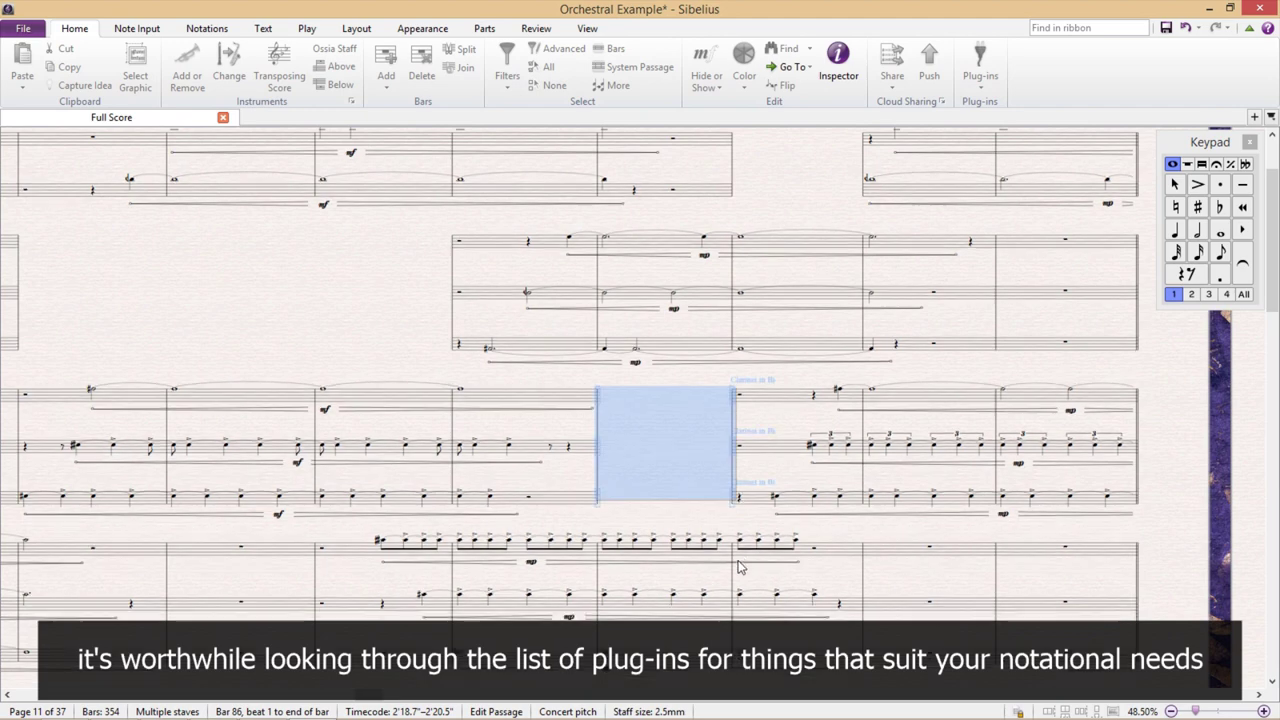
left_click(566, 527)
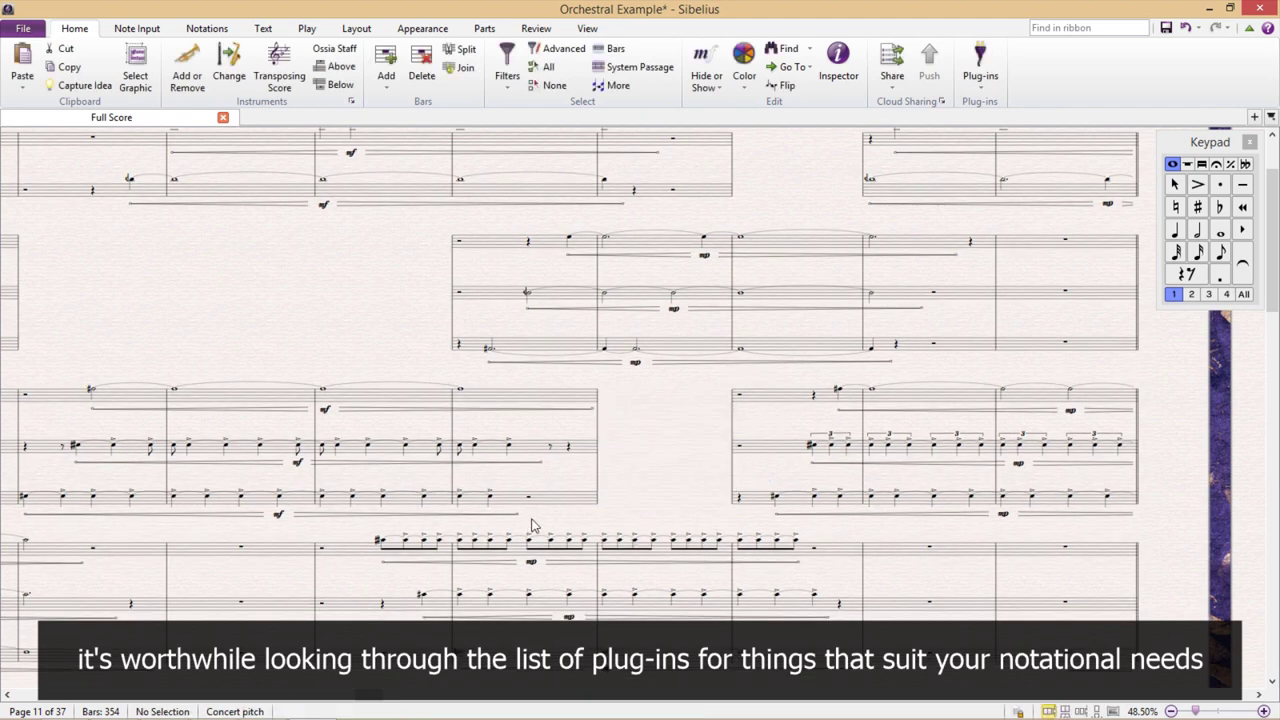
Hide bars 83–84 of the third bassoon staff.
left_click_drag(533, 527, 784, 245)
left_click(588, 414)
left_click(533, 414, "shift")
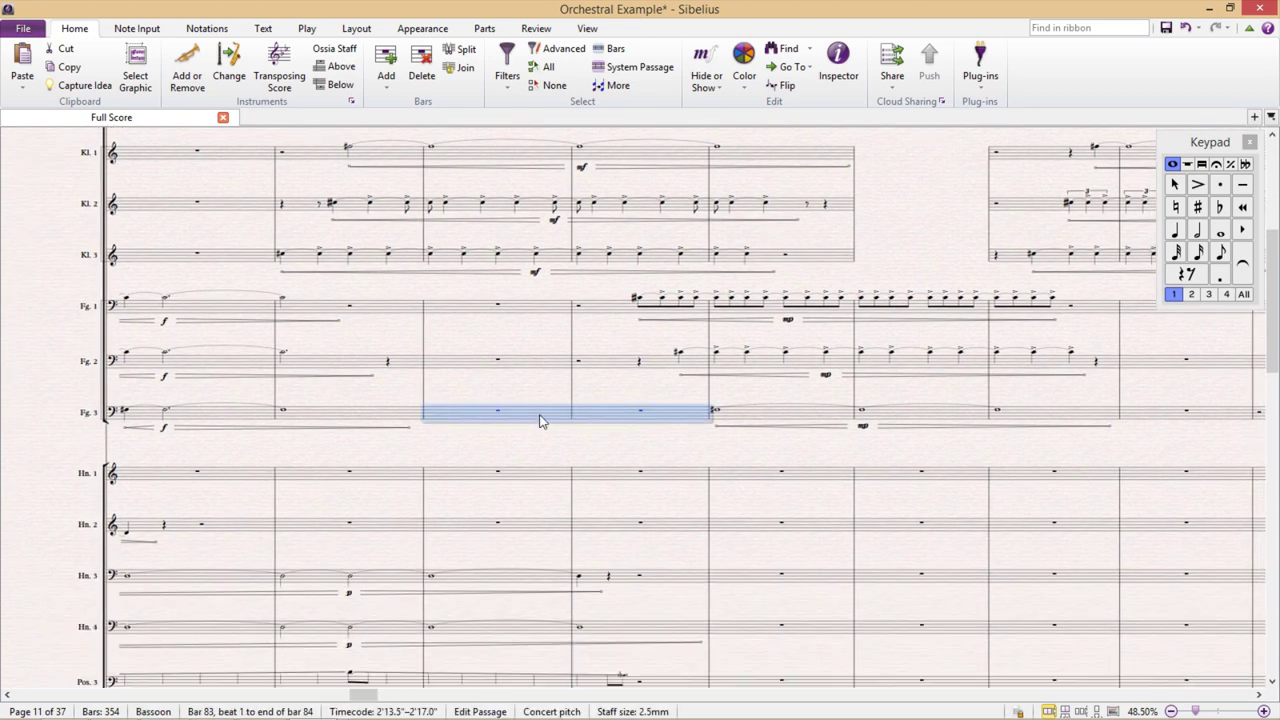
key("ctrl+alt+h")
left_click(753, 476)
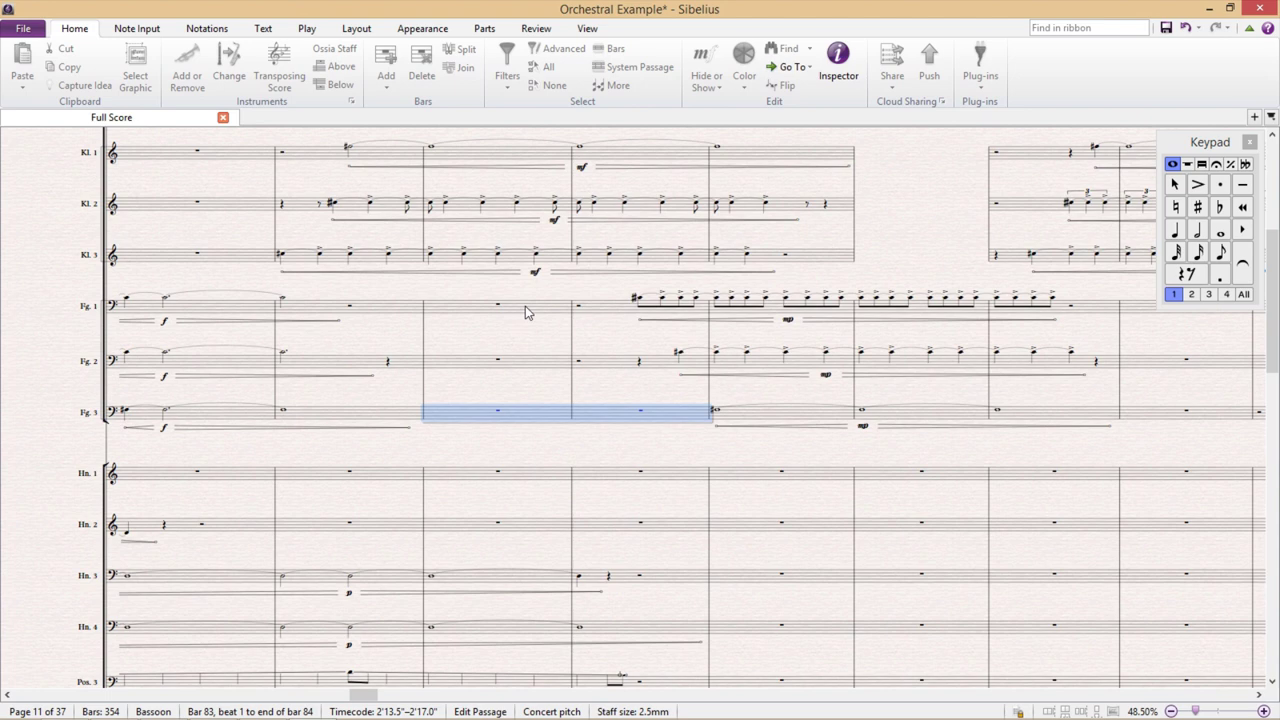
Hide bar 83 on the first and second bassoon staves.
left_click(525, 306)
left_click(548, 372, "shift")
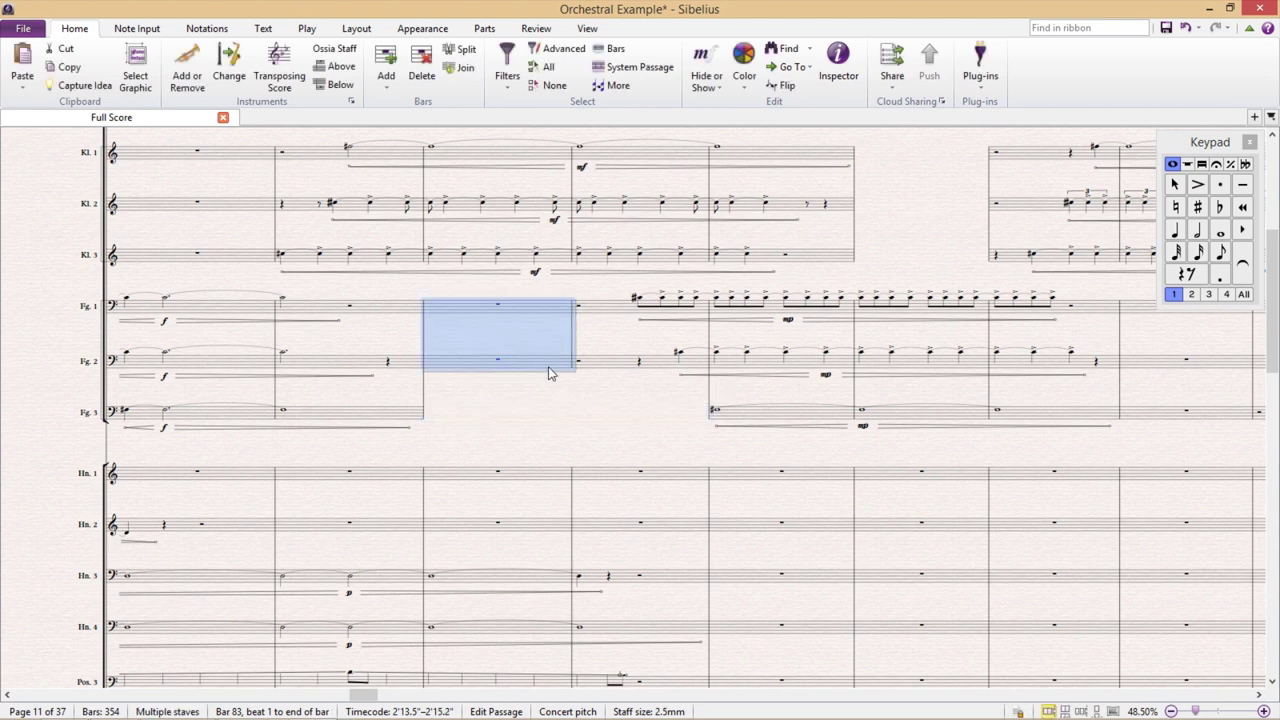
key("ctrl+alt+h")
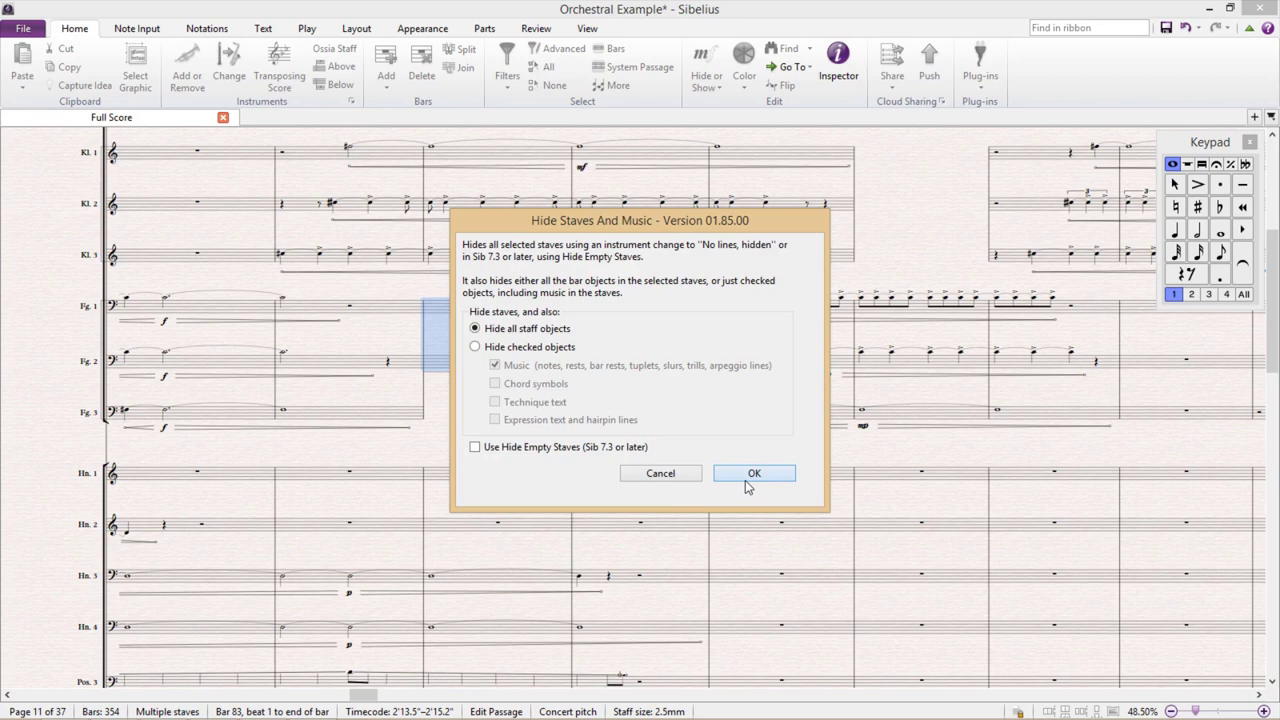
left_click(752, 475)
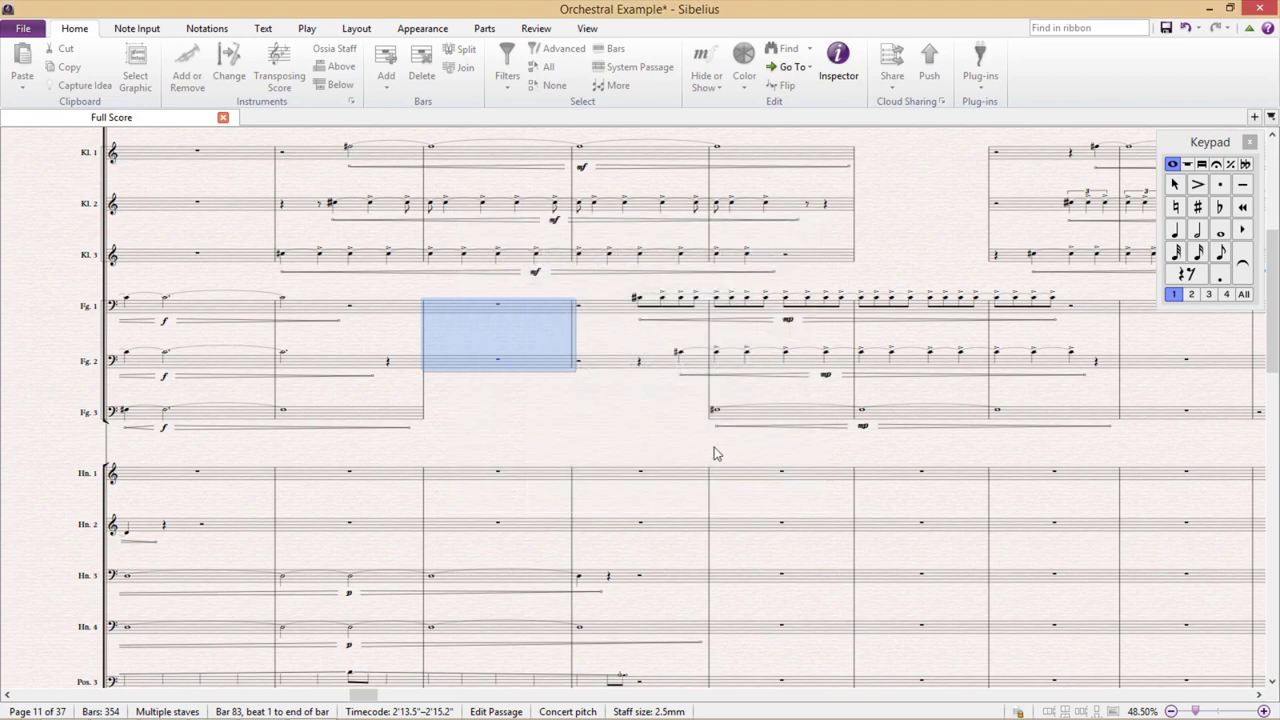